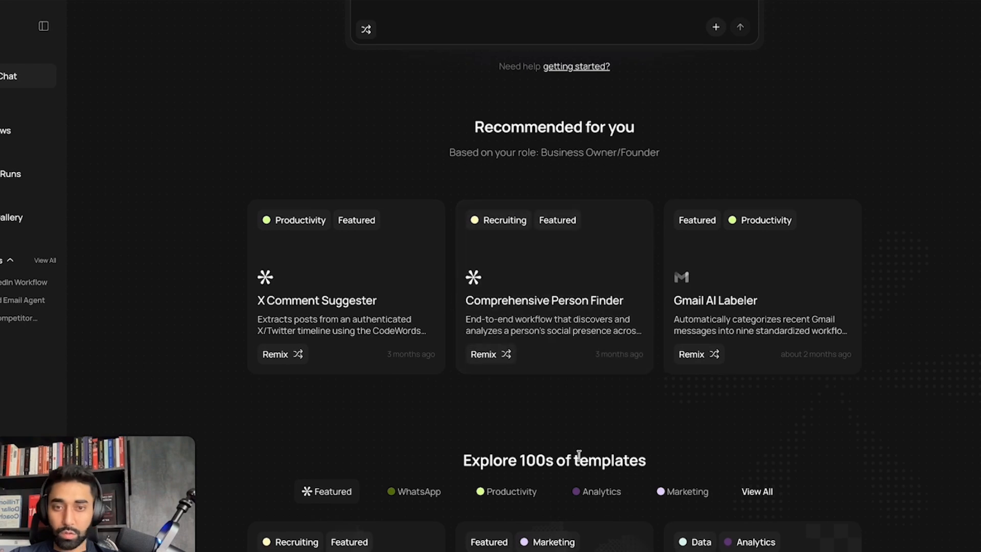
Switch the workflow prompt box from writing a prompt to Suggestion mode.
scroll(639, 137, up, 5)
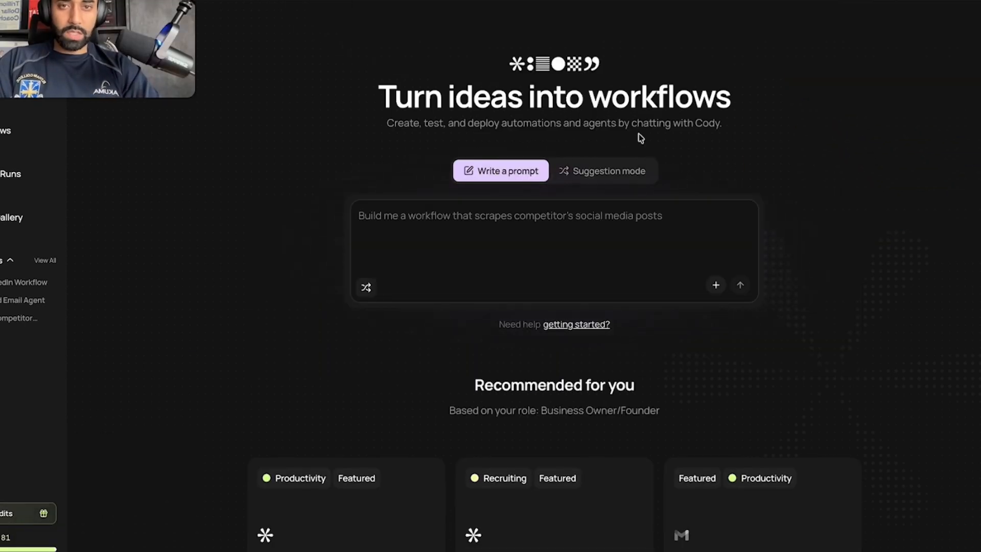
click(523, 234)
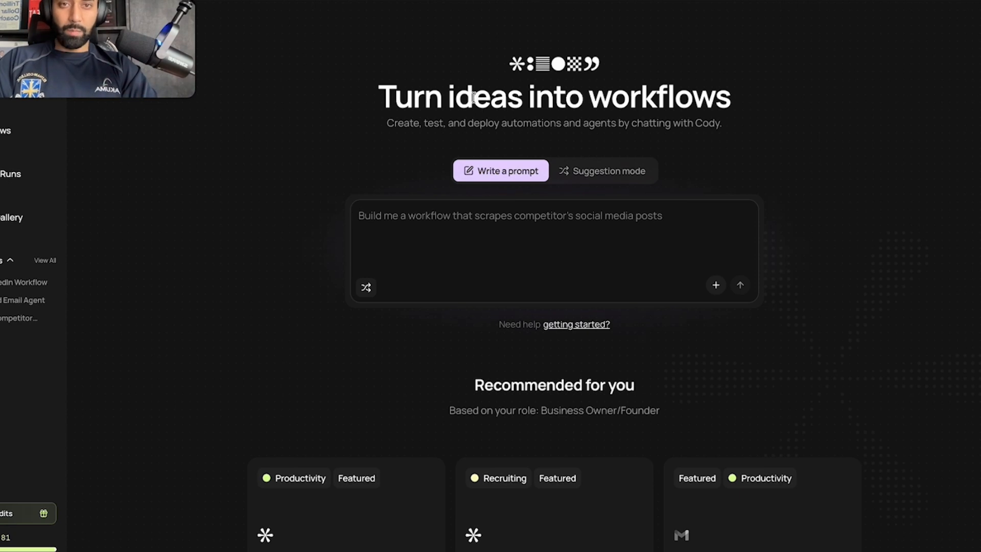
drag(474, 97, 718, 102)
click(682, 103)
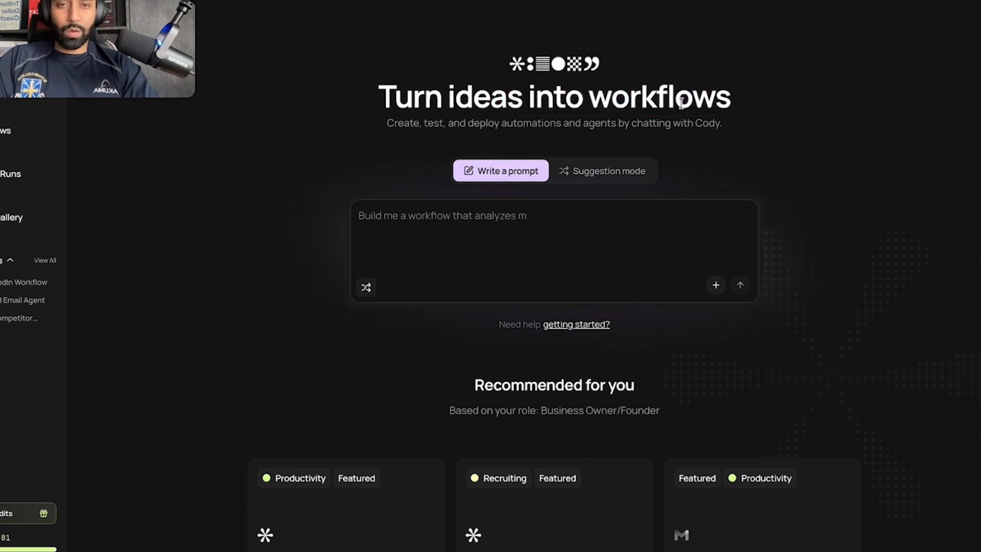
click(602, 170)
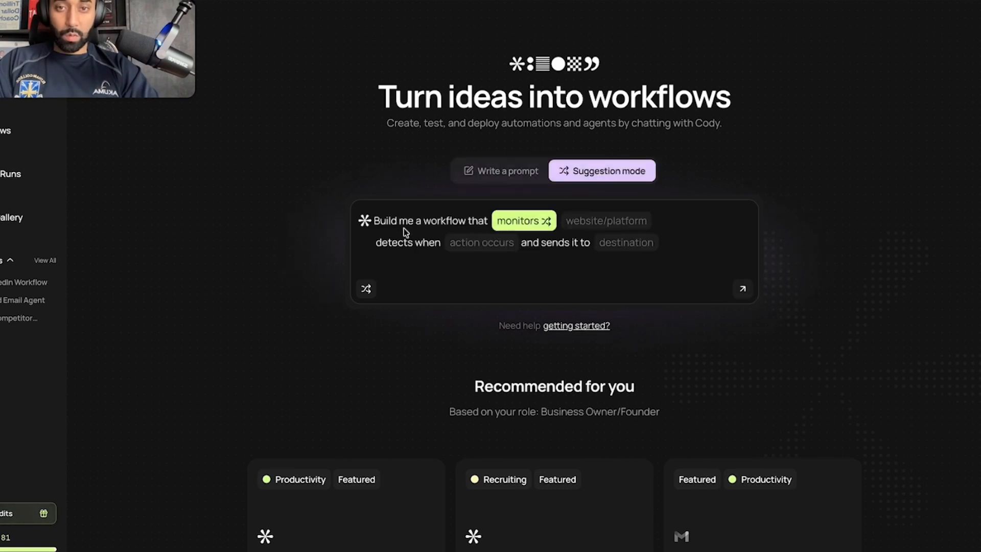
Look through the alternatives for the "monitors" action and the website/platform, action and destination blanks of the suggested prompt.
click(506, 226)
click(506, 226)
click(506, 226)
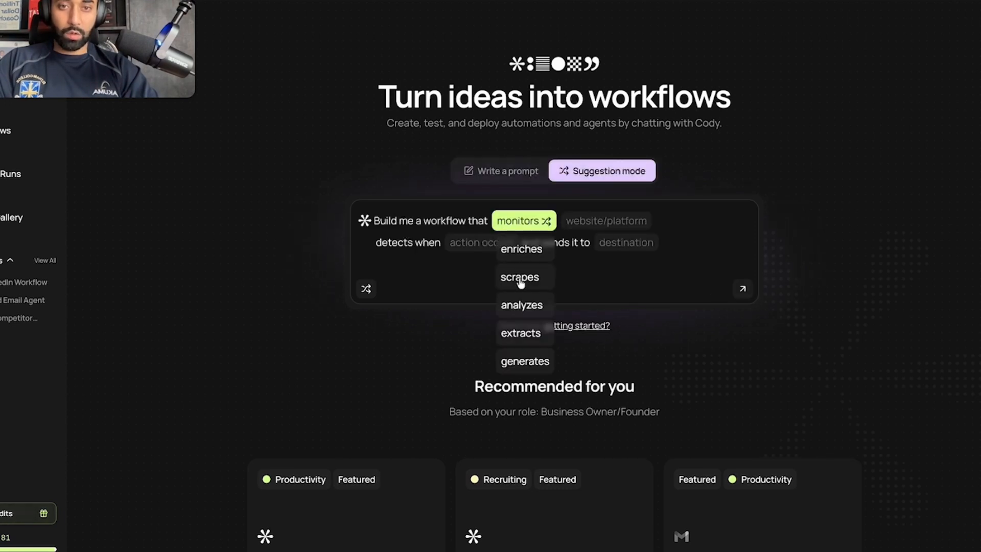
mouse_move(528, 220)
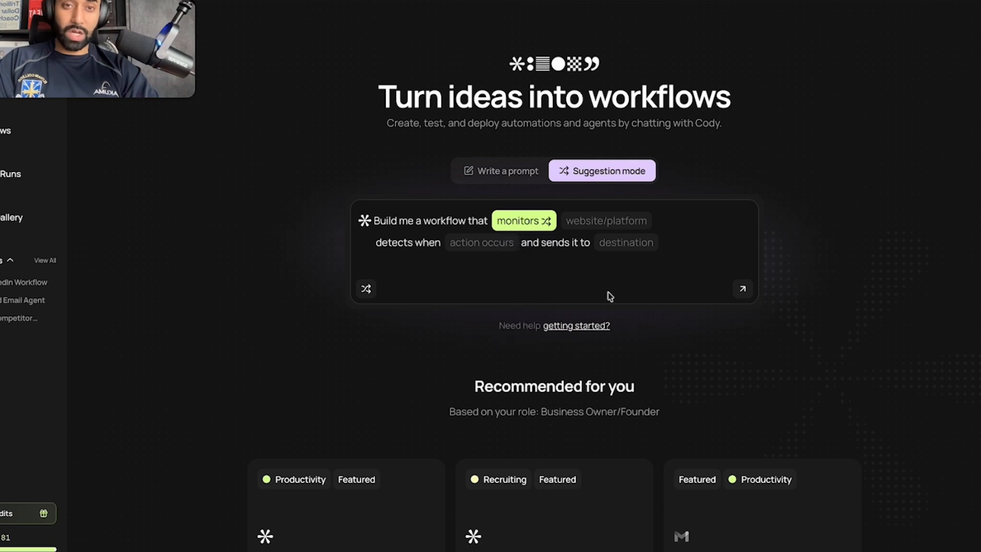
click(605, 225)
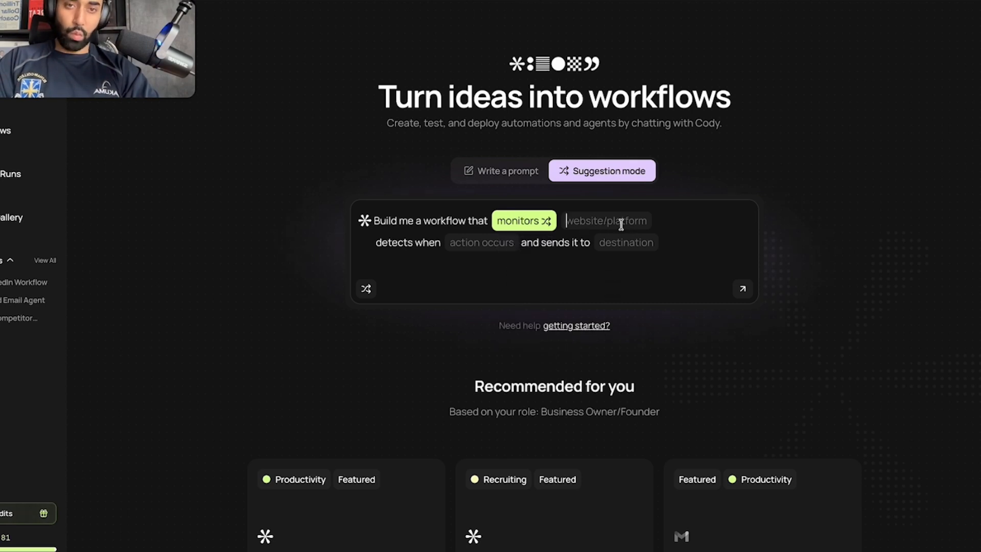
click(457, 242)
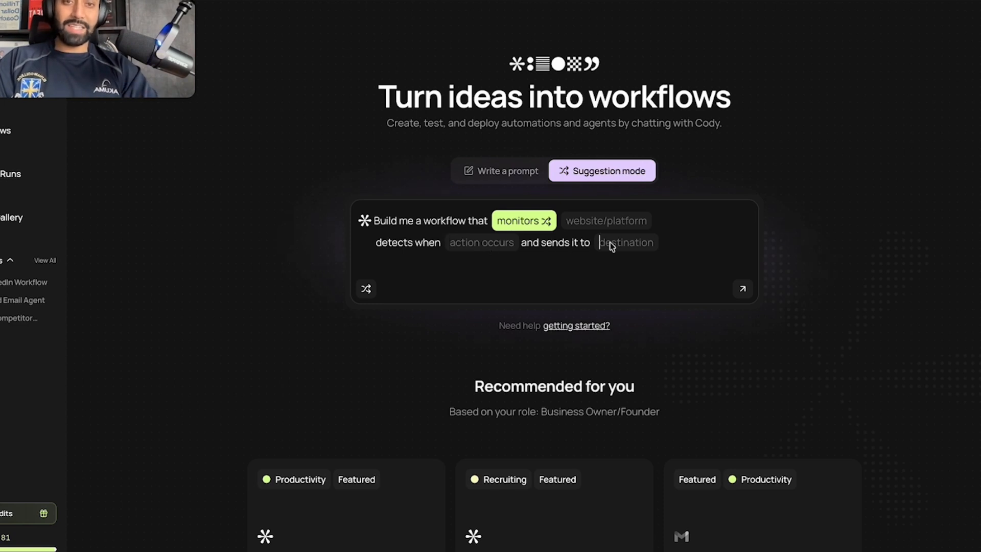
Shuffle the suggested prompt until it reads as a workflow that analyzes gmail and labels emails to my gmail.
click(366, 289)
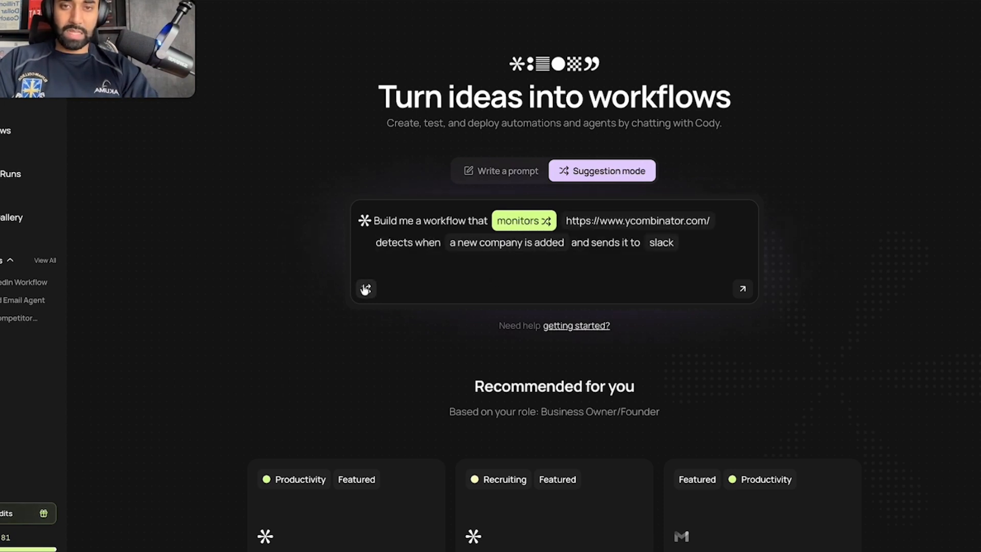
click(365, 289)
click(366, 289)
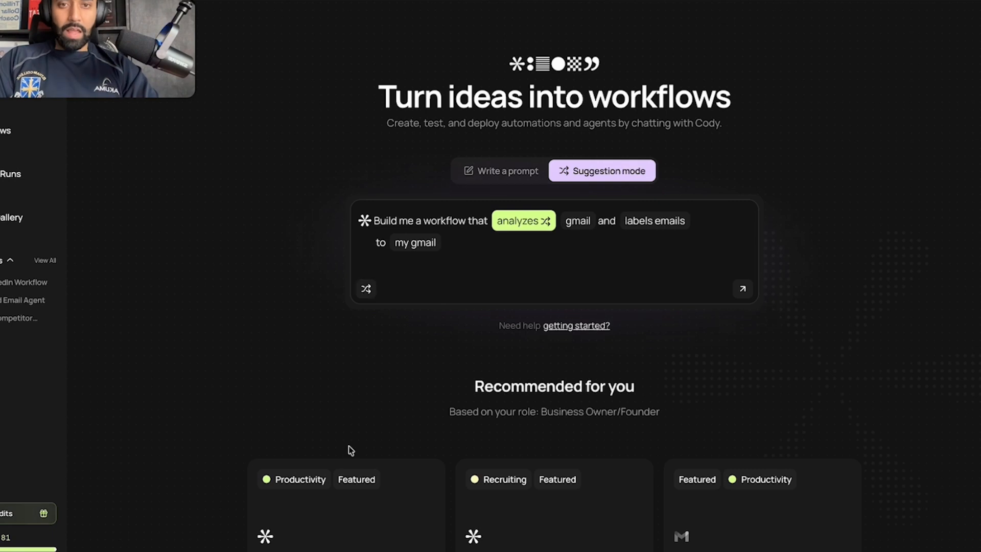
Examine the workflow templates recommended for the Business Owner/Founder role.
scroll(347, 460, down, 1)
scroll(345, 480, down, 5)
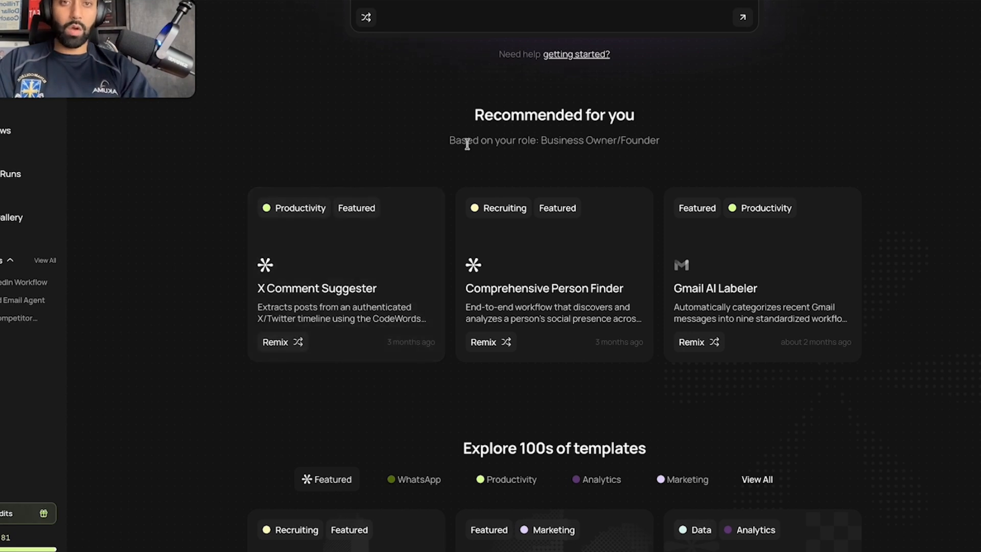
drag(467, 144, 611, 141)
click(578, 141)
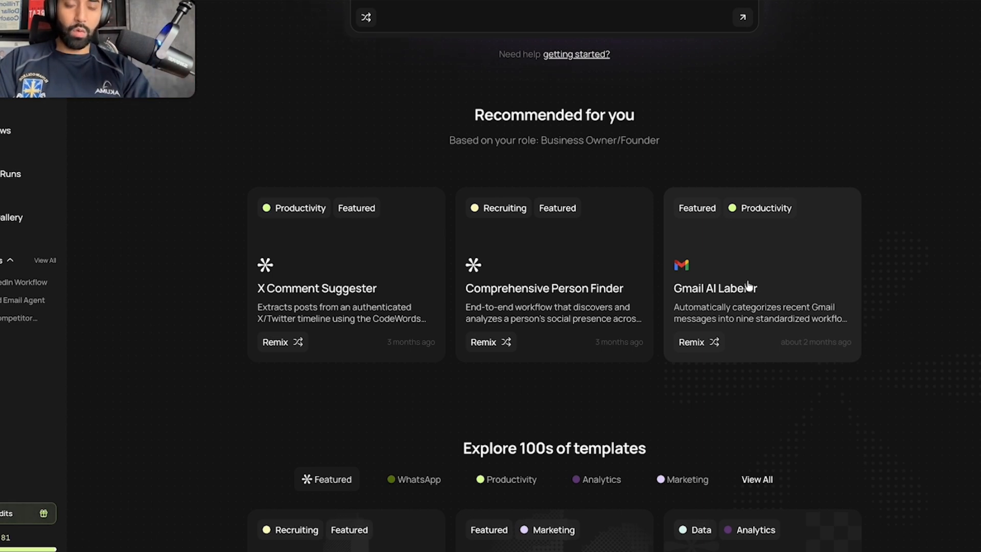
Browse the WhatsApp, Productivity, Analytics and Marketing categories among the templates to explore.
scroll(748, 286, down, 4)
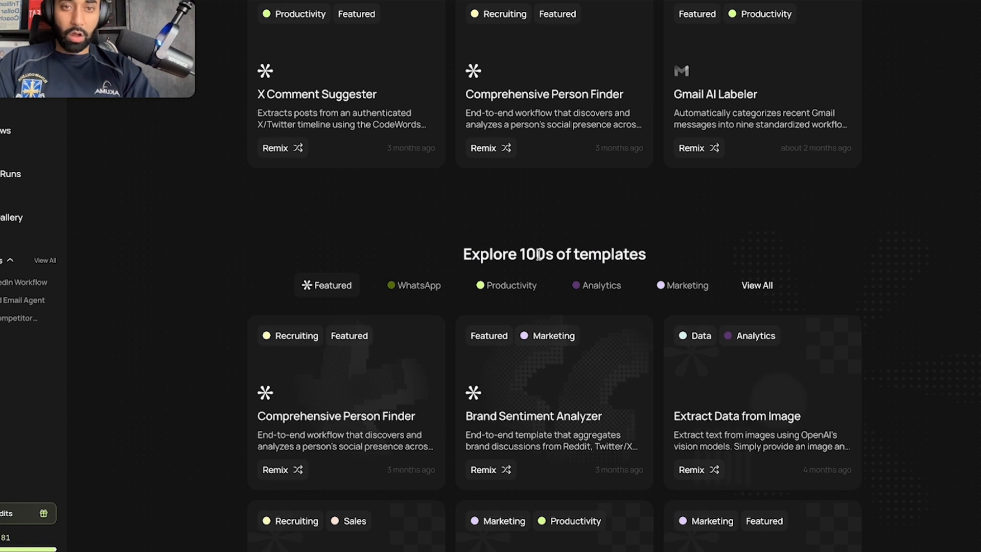
scroll(539, 254, down, 2)
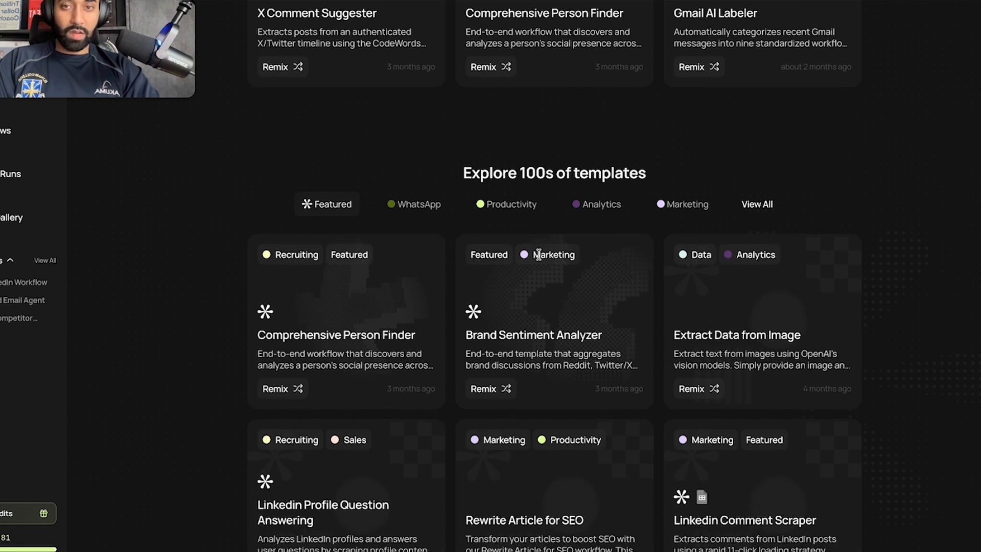
click(415, 210)
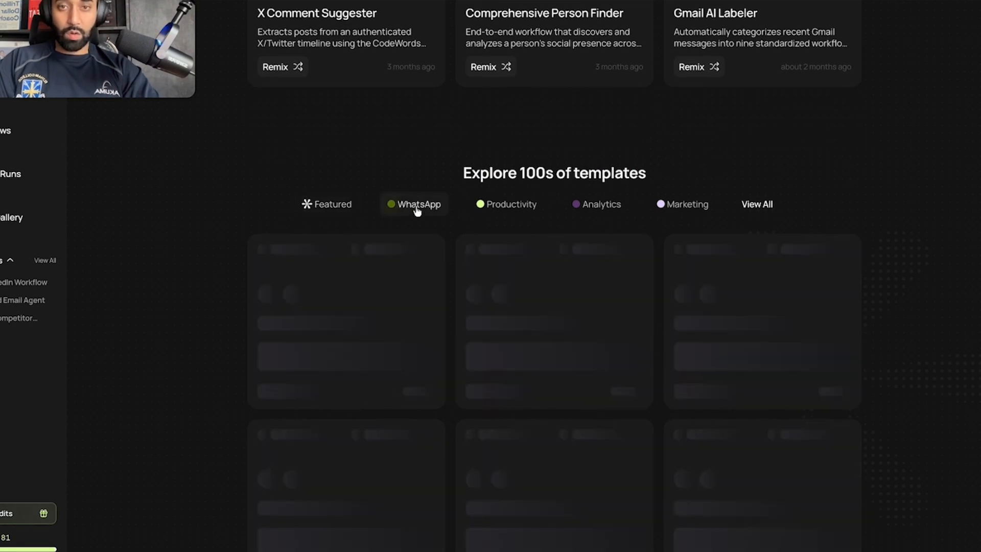
click(518, 213)
click(613, 210)
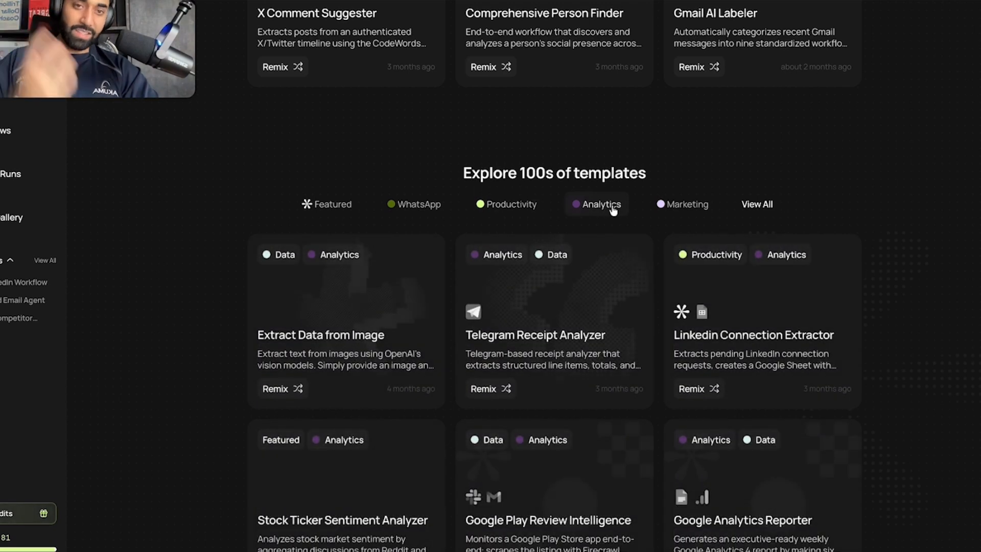
click(682, 209)
View all templates in the Template Gallery and open the Competitor Insights template.
click(754, 207)
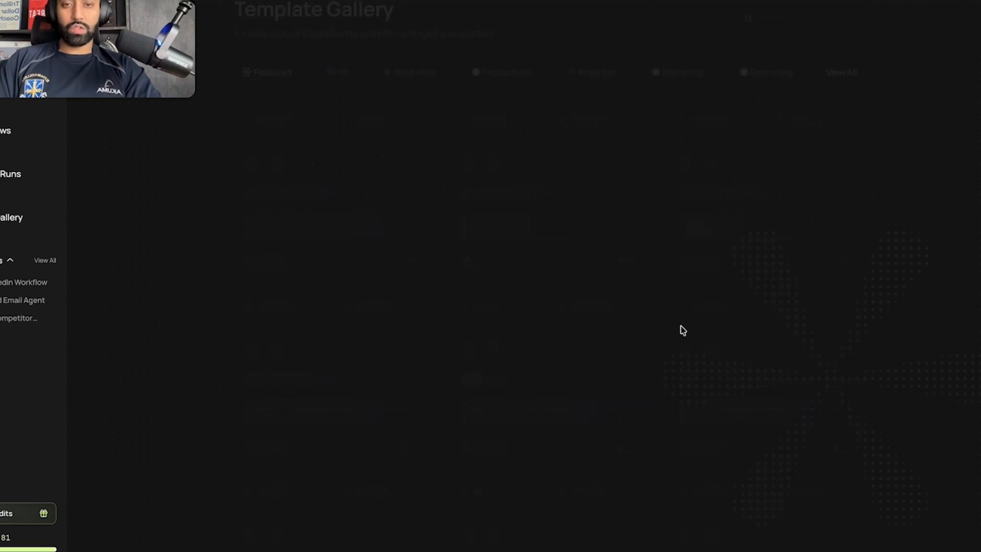
scroll(683, 330, down, 2)
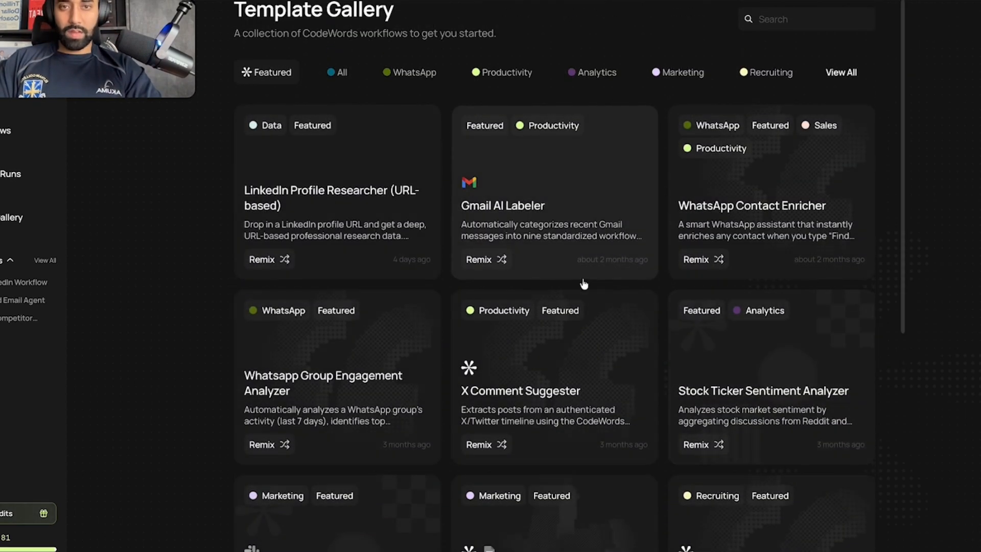
scroll(583, 283, down, 1)
scroll(583, 283, up, 1)
scroll(584, 284, down, 2)
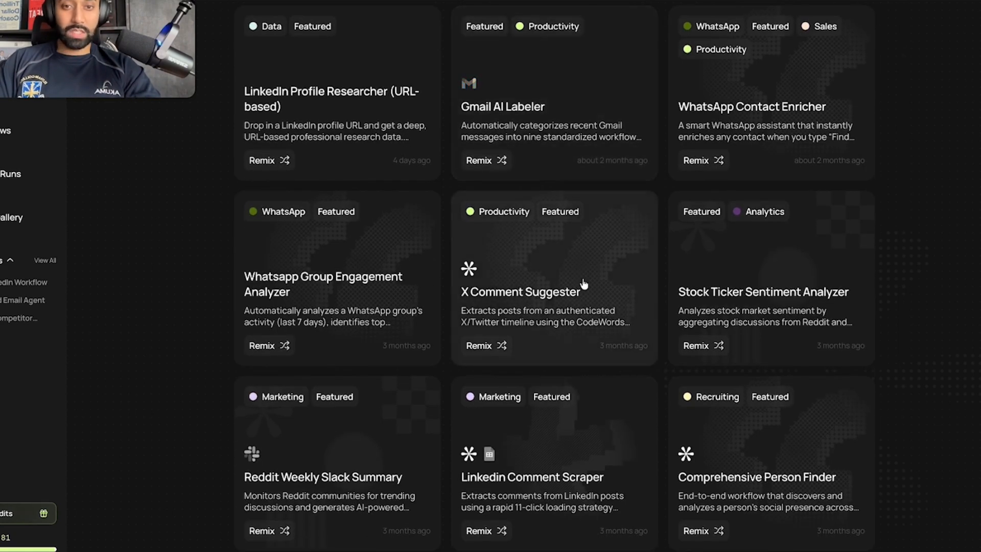
scroll(584, 285, down, 3)
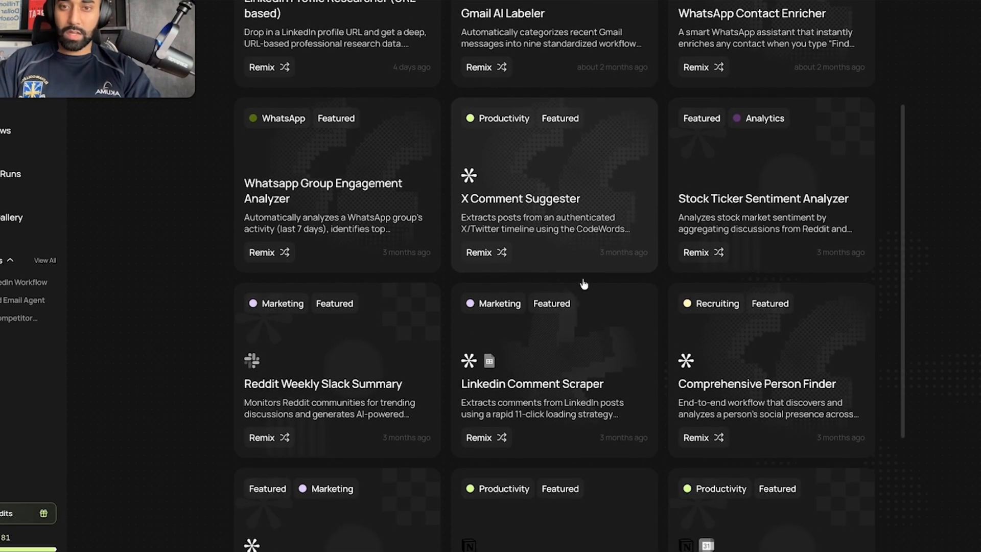
scroll(584, 284, down, 6)
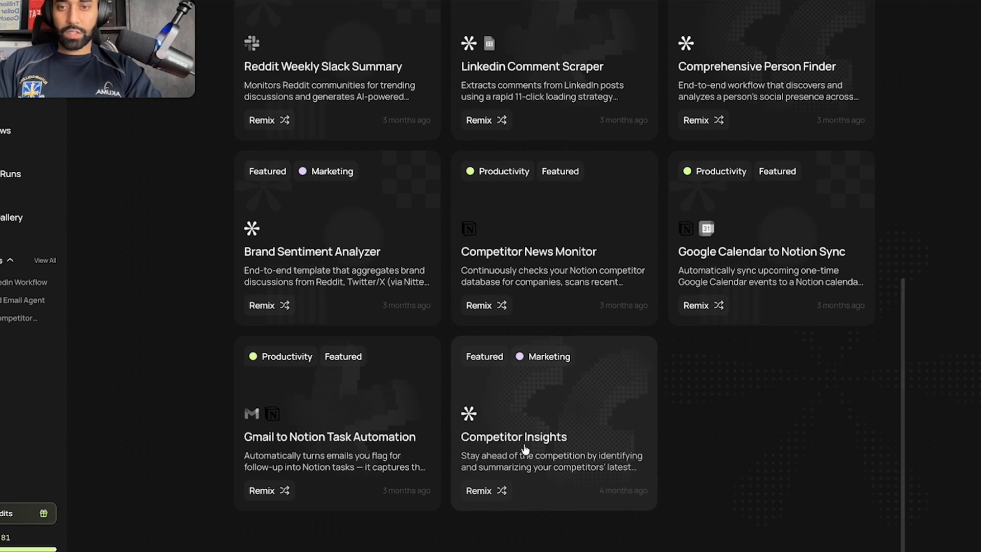
click(546, 417)
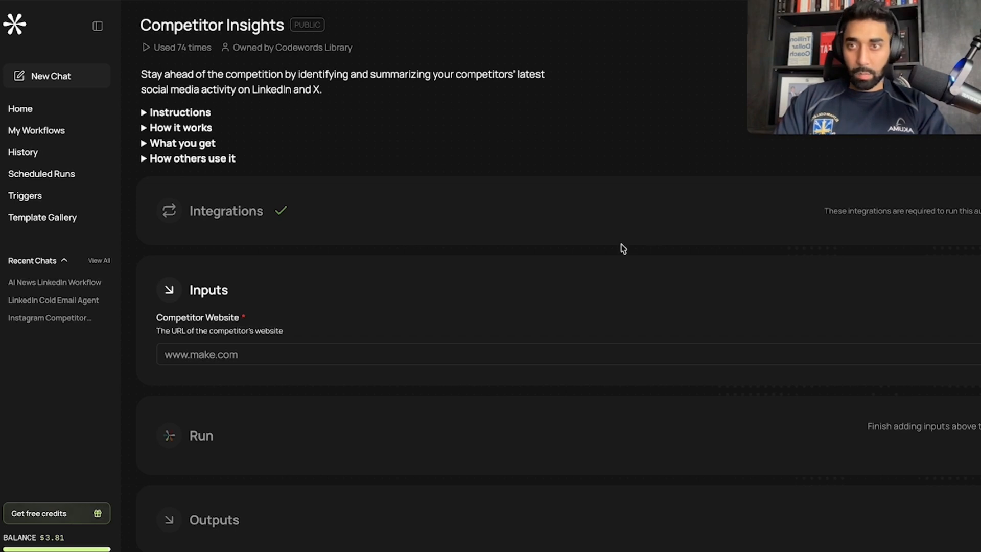
Expand the Instructions, How it works, What you get and How others use it sections of Competitor Insights.
click(142, 113)
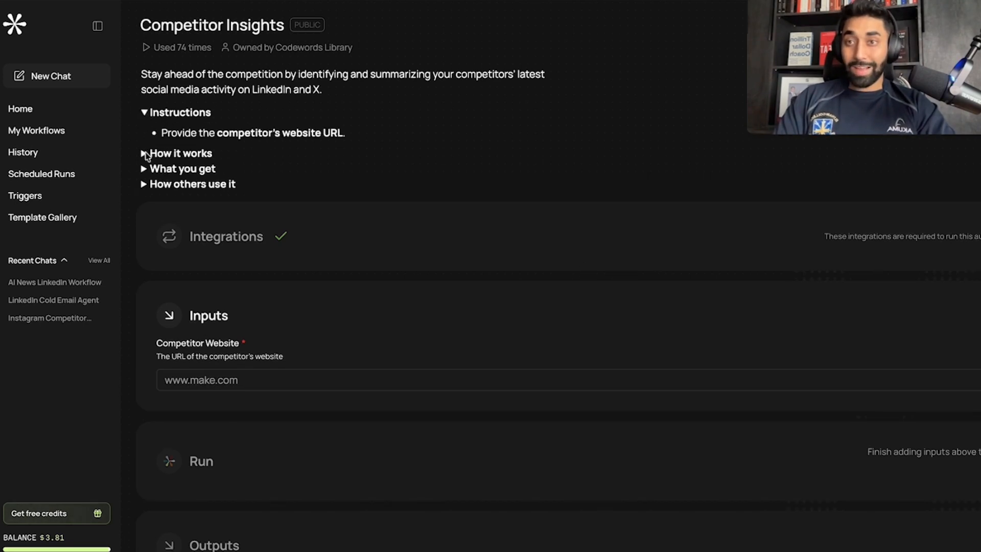
click(144, 154)
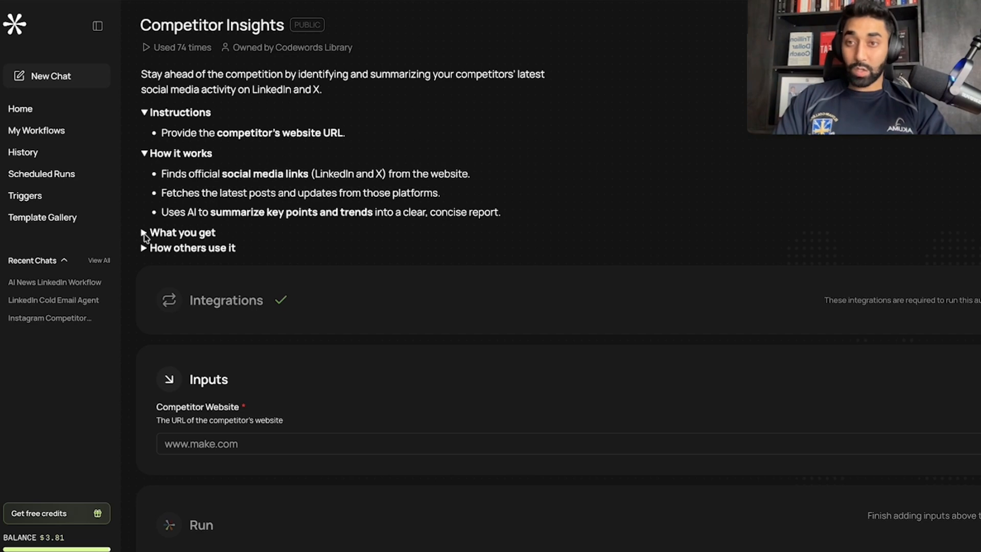
click(143, 233)
click(143, 333)
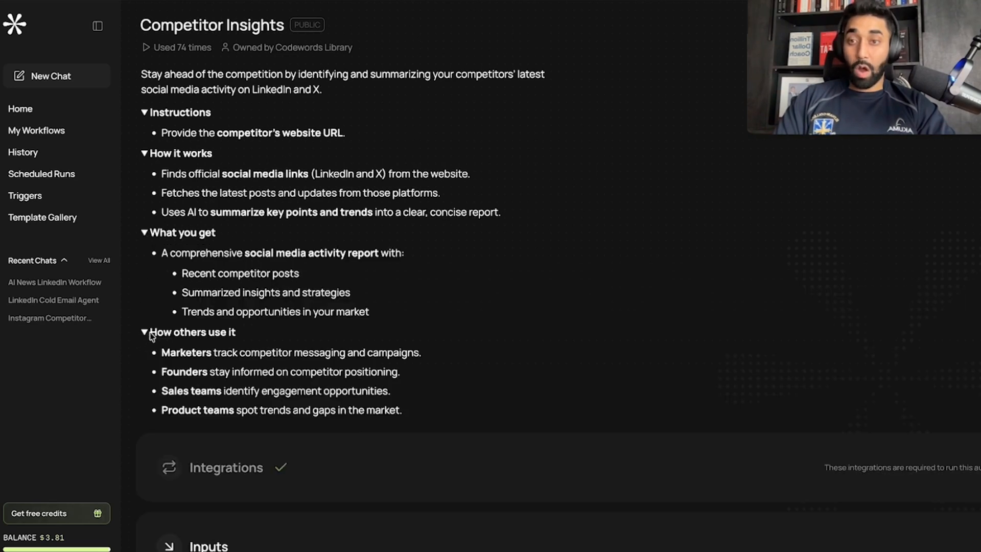
scroll(176, 366, down, 1)
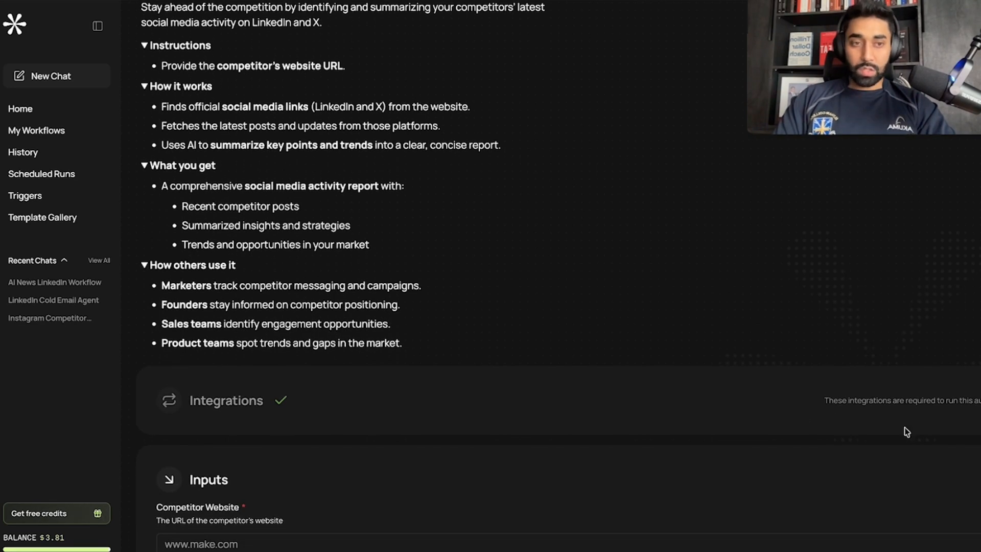
Expand the Integrations section and review the template's required integrations, inputs, run and outputs sections.
click(747, 432)
scroll(747, 440, down, 2)
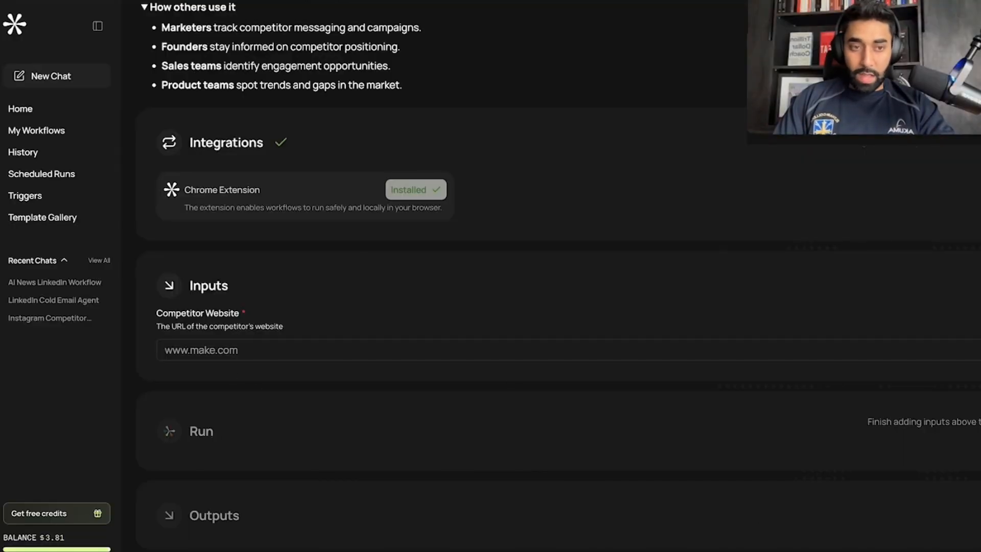
scroll(760, 529, down, 6)
scroll(636, 429, up, 12)
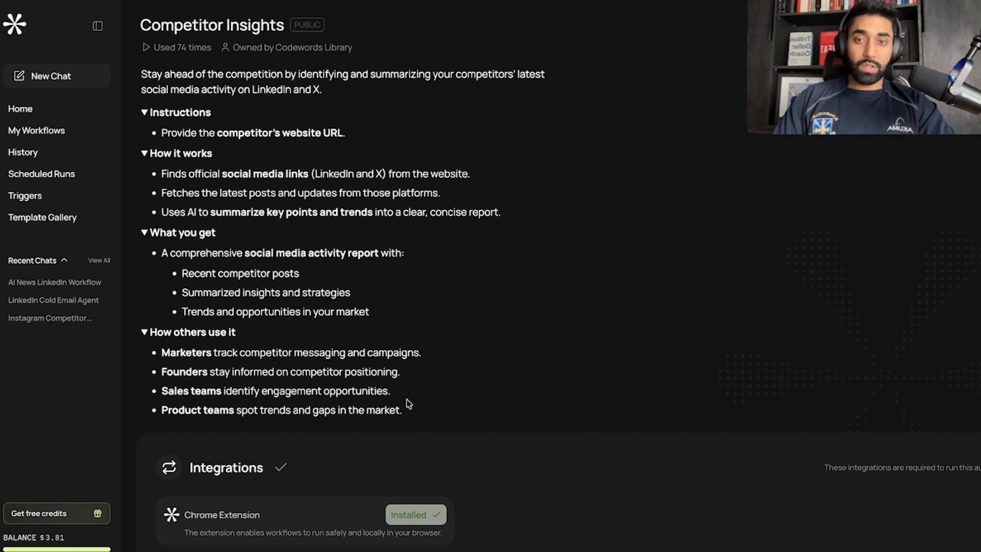
Copy the Competitor Insights page text and paste it into a new chat prompt in Gemini.
drag(404, 410, 134, 20)
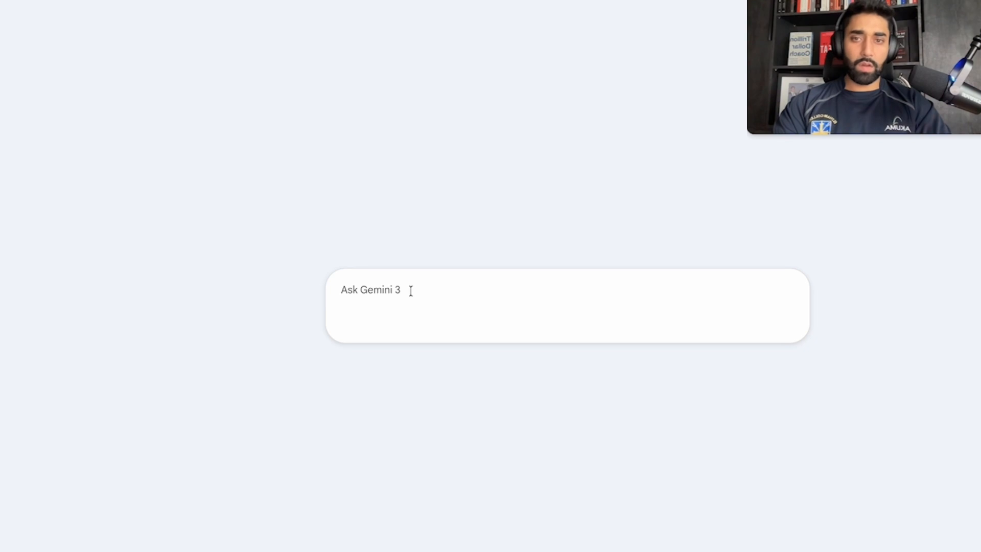
key(ctrl+v)
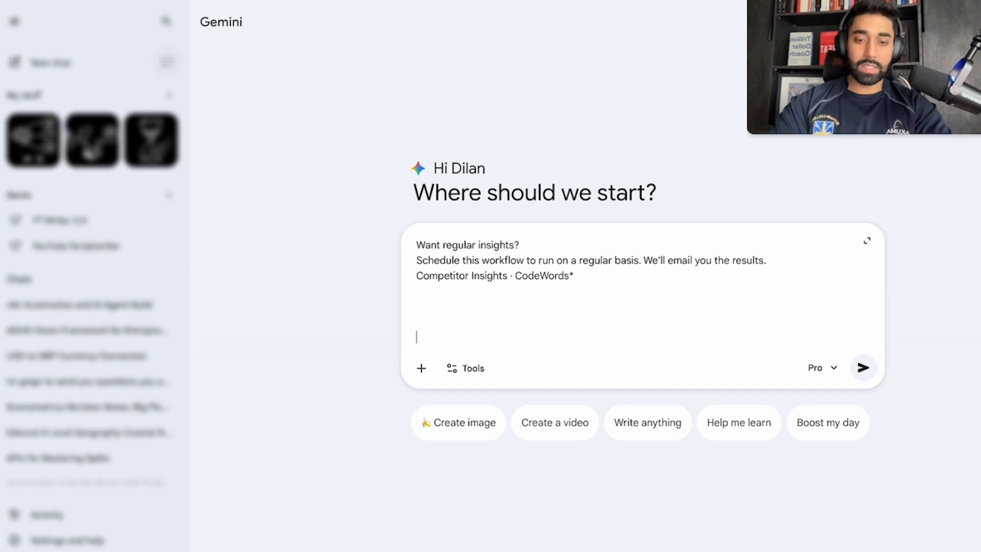
Add "gemini this is an automation that I have been suggested - can you tailor it to my business workflow" below the pasted text and submit.
text(emini th)
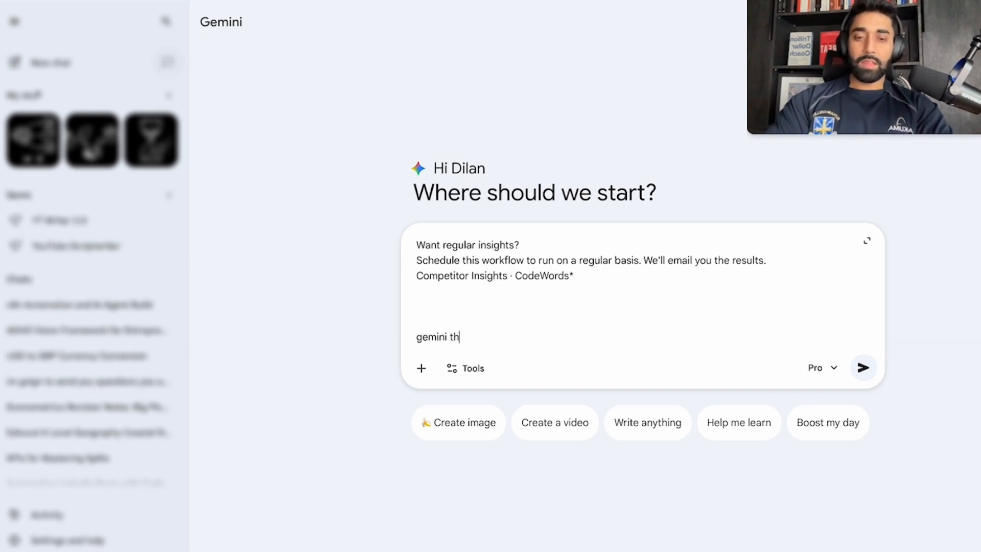
text(is is an auotma)
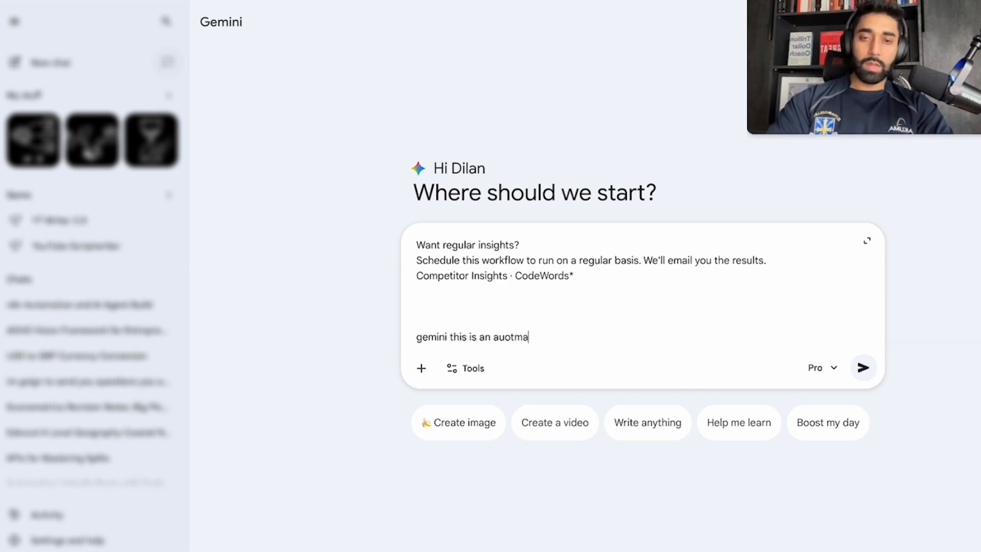
text(tion that I have been suggested - can yo)
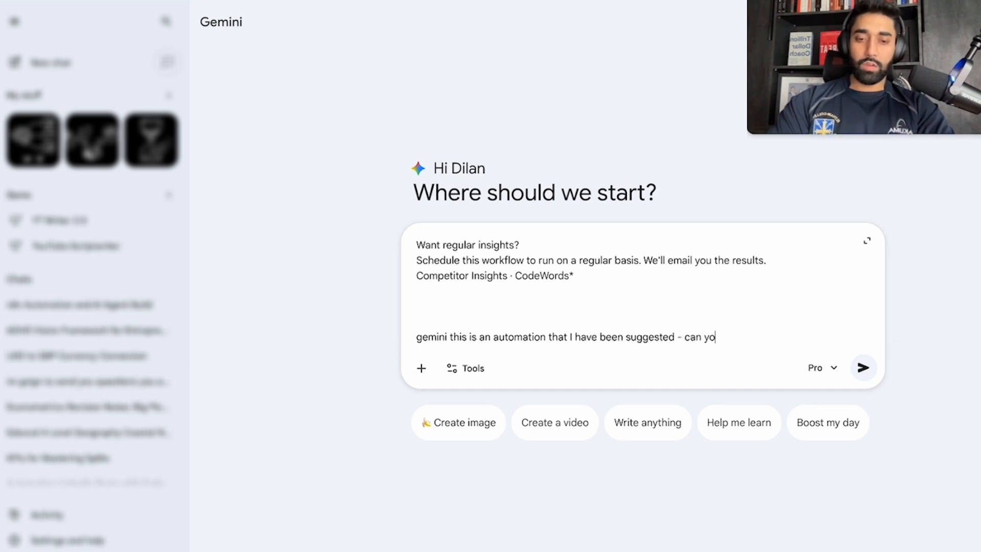
text(u tailor it to )
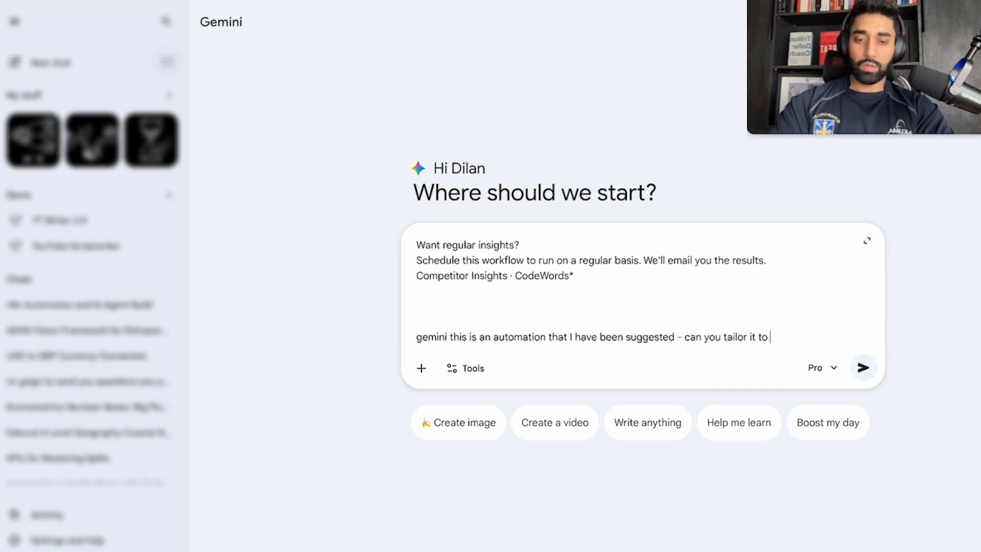
text(my business workfl)
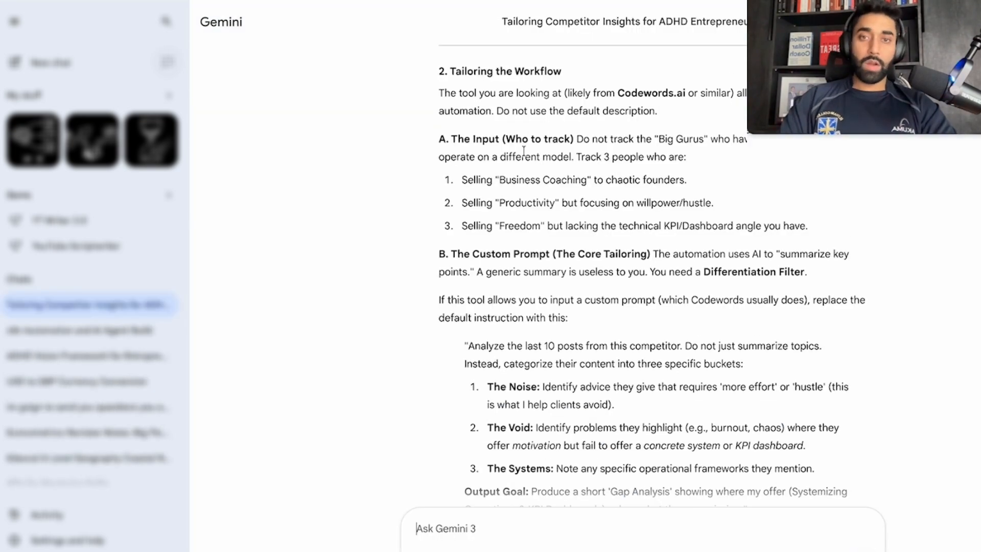
Review Gemini's "Tailoring the Workflow" section, covering who to track, the custom prompt and the output goal.
drag(468, 93, 646, 307)
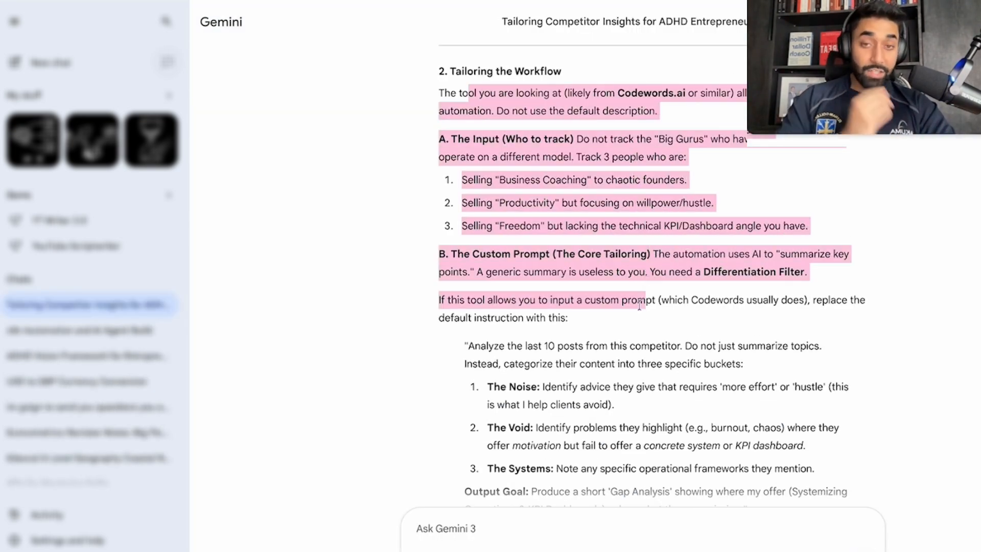
click(611, 365)
scroll(611, 364, down, 1)
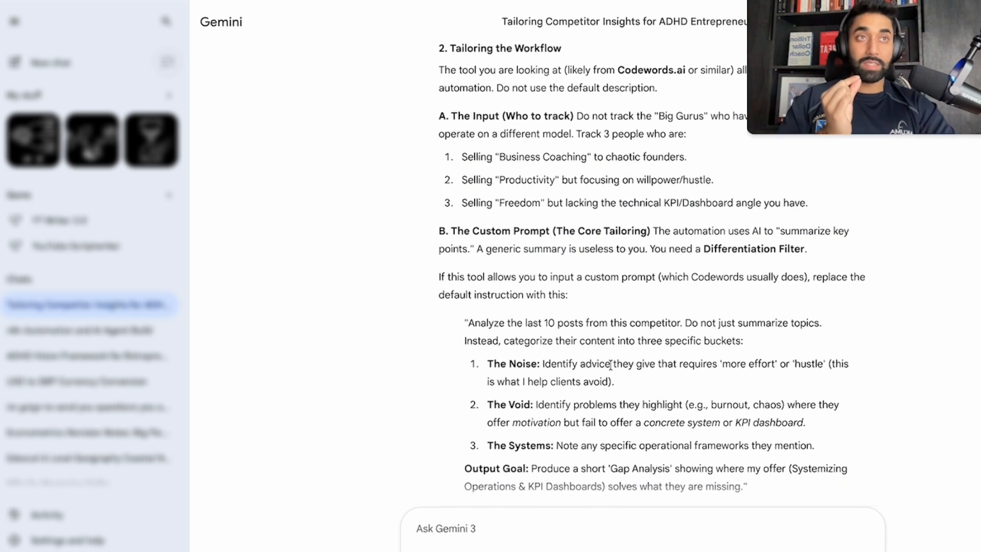
scroll(610, 364, down, 2)
scroll(612, 364, up, 2)
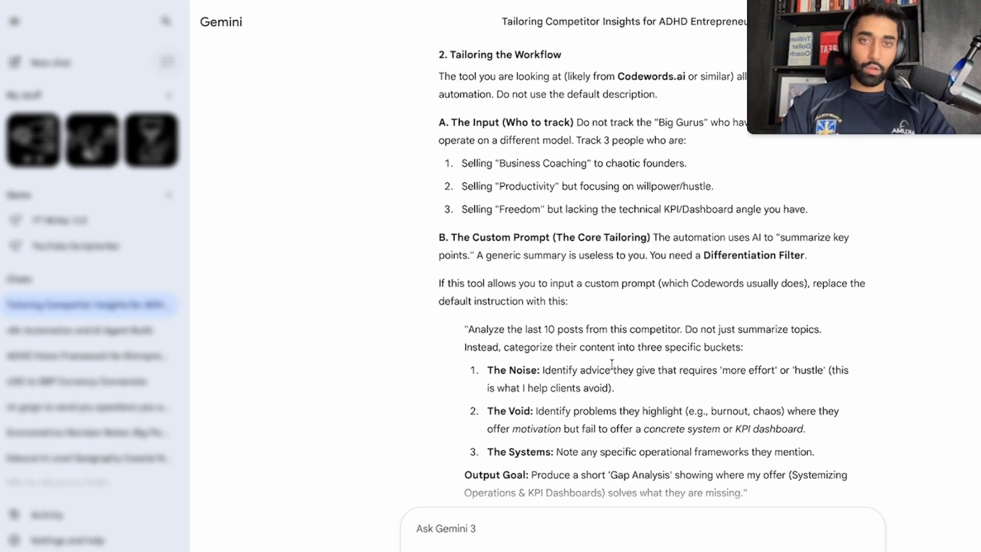
drag(515, 95, 557, 264)
click(522, 202)
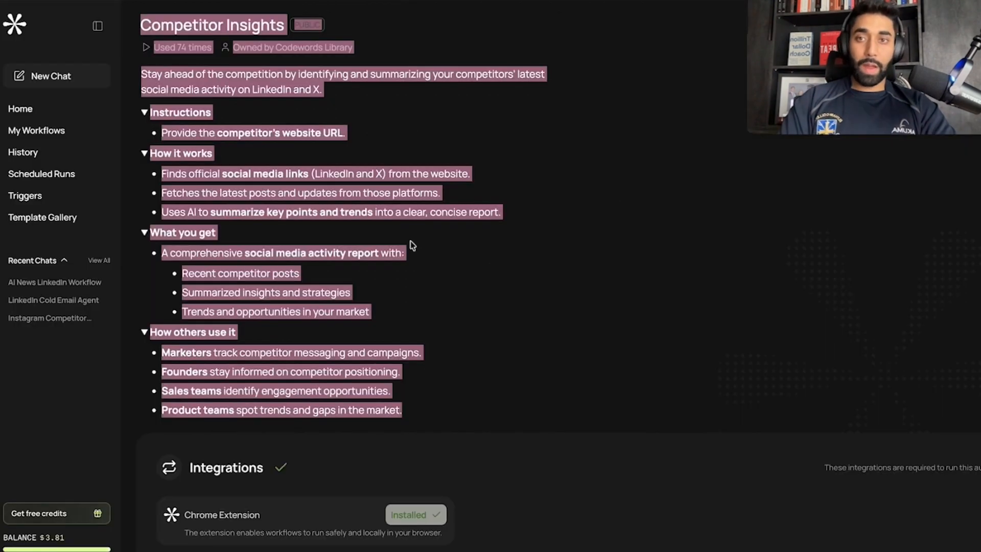
Switch to CodeWords, paste Gemini's tailored workflow text into a new prompt, submit it and check the sent message.
click(410, 241)
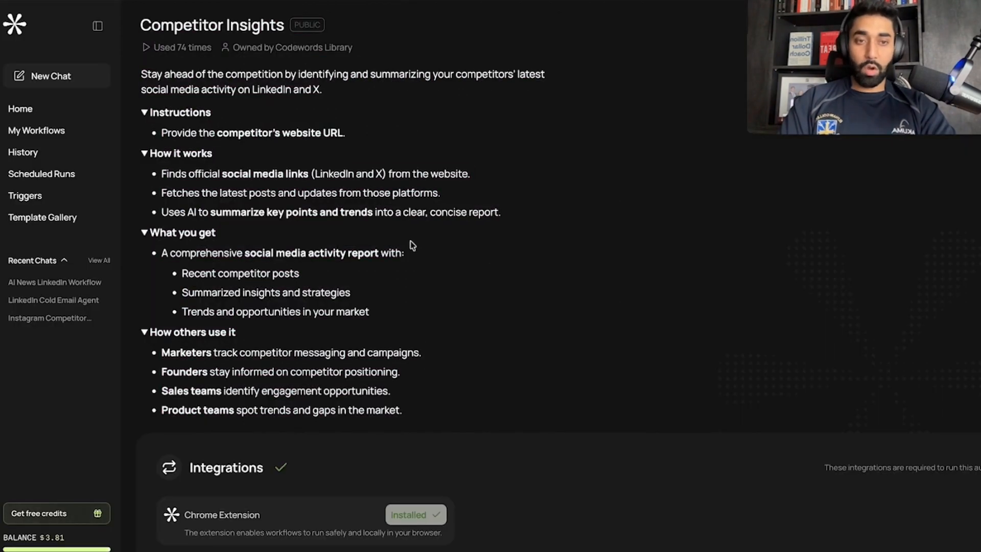
scroll(369, 494, down, 10)
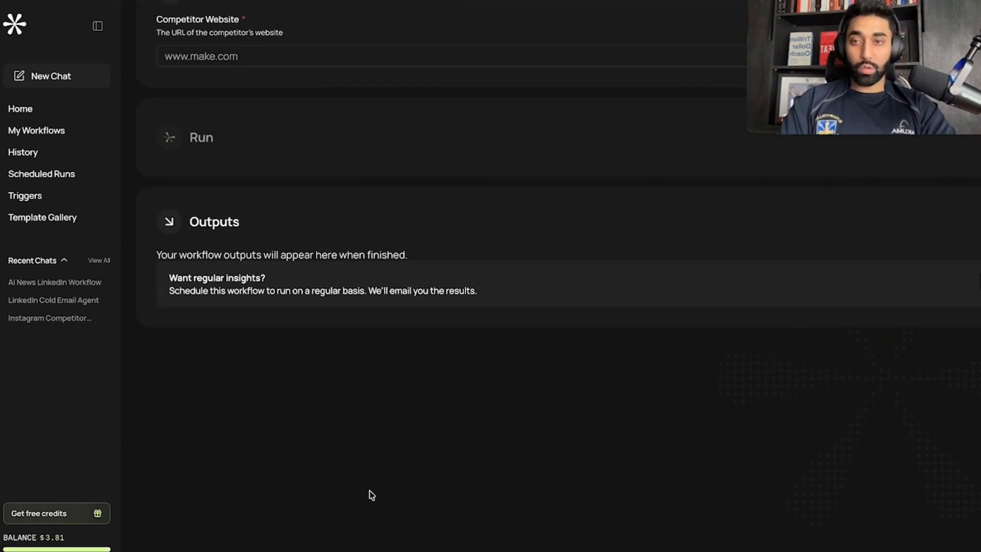
scroll(371, 495, up, 3)
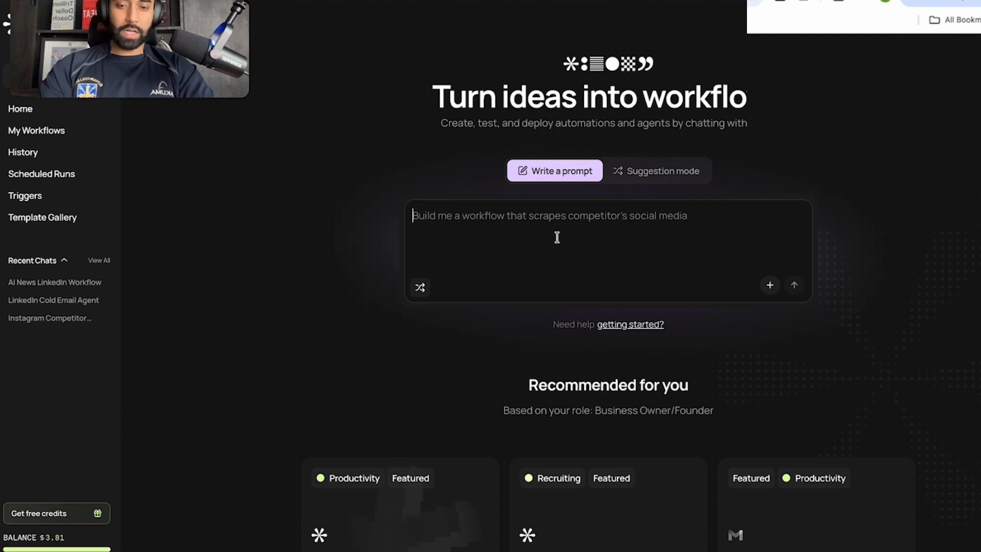
key(ctrl+v)
key(Return)
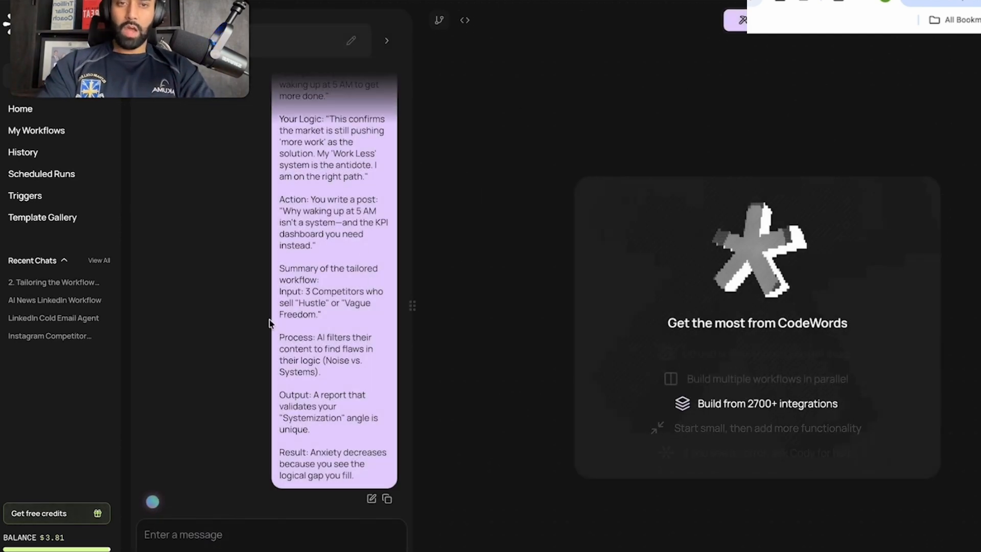
scroll(276, 324, up, 15)
scroll(271, 324, down, 15)
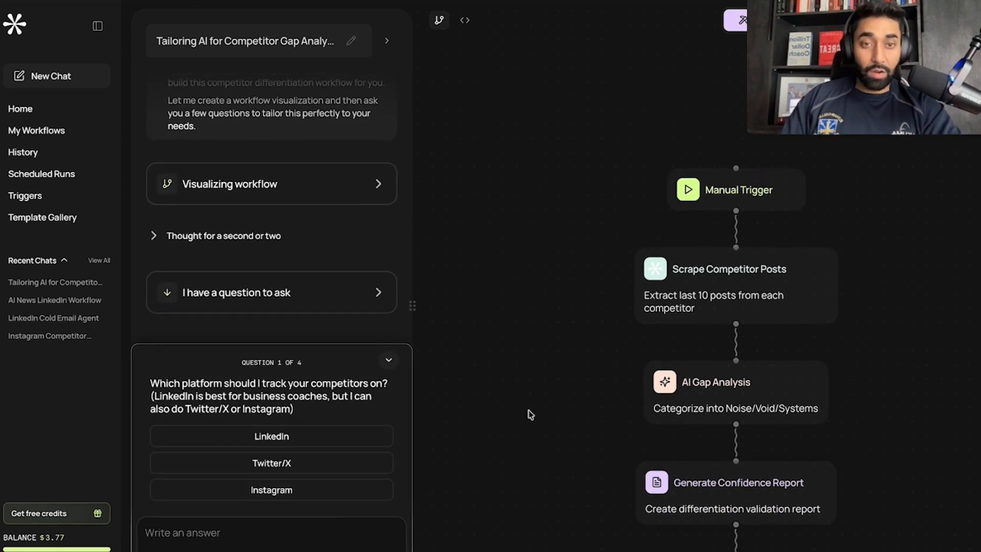
Answer the platform question with Instagram and give "dan martell, alex hormozi and ross harkness" as the three competitors.
drag(528, 411, 493, 324)
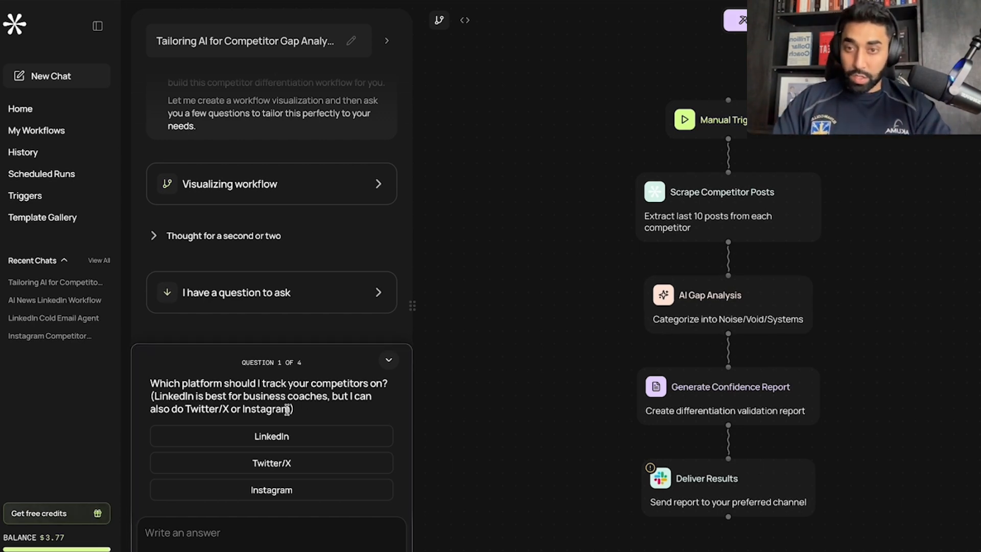
click(302, 493)
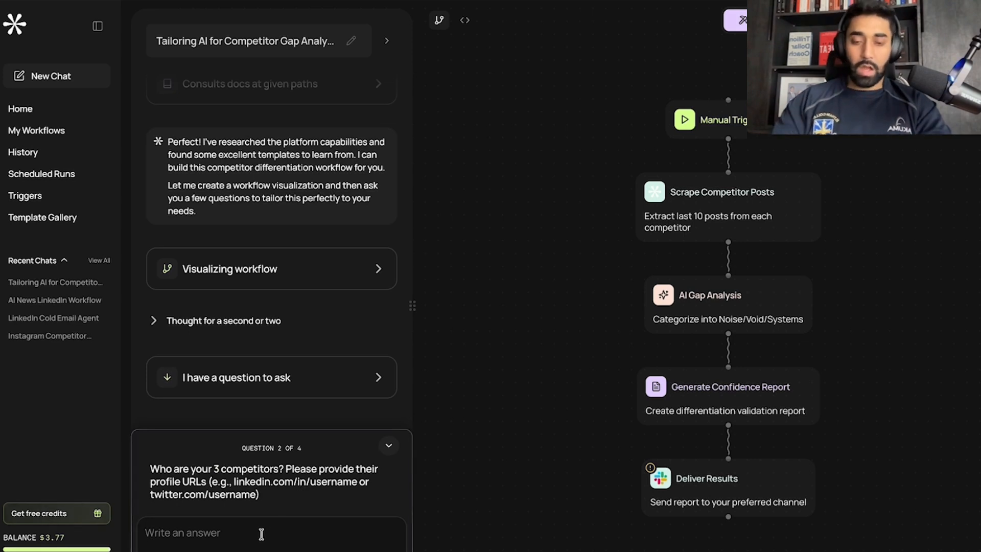
text(dan martell,)
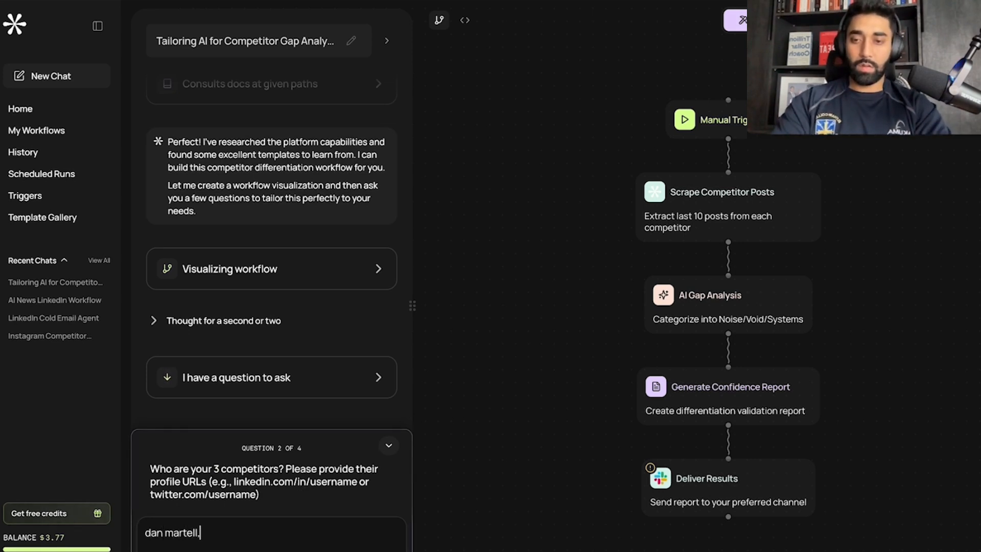
text( alex hormozi and )
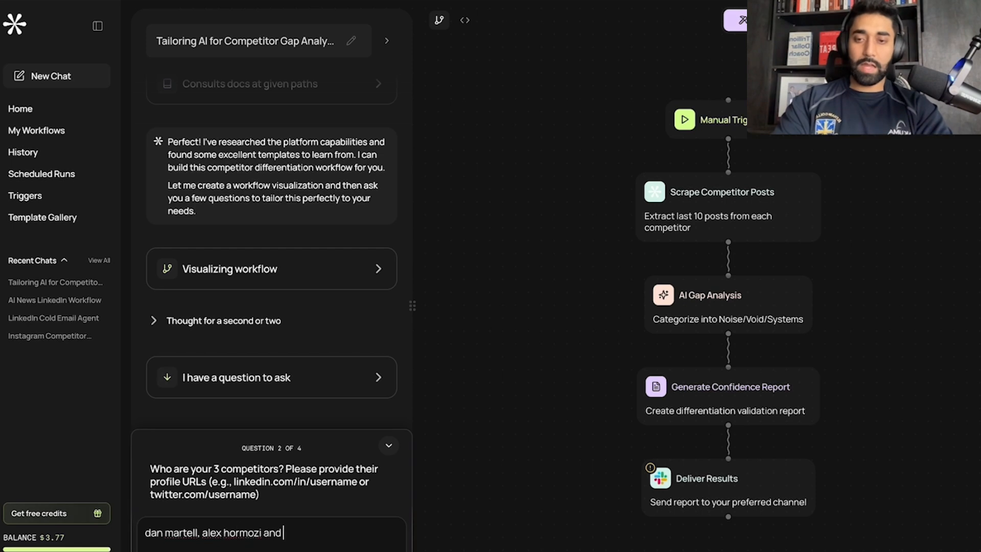
text(ro)
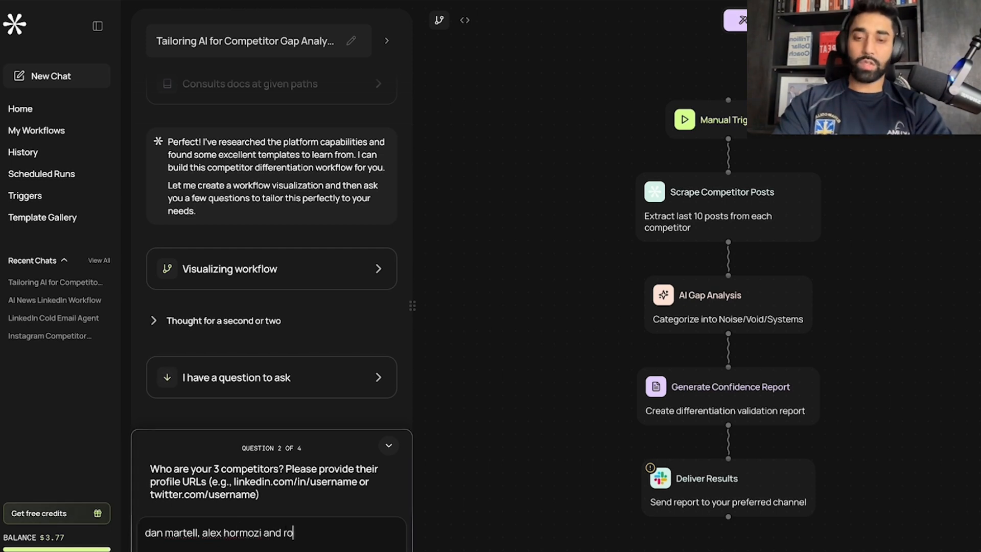
text(ss h)
key(Return)
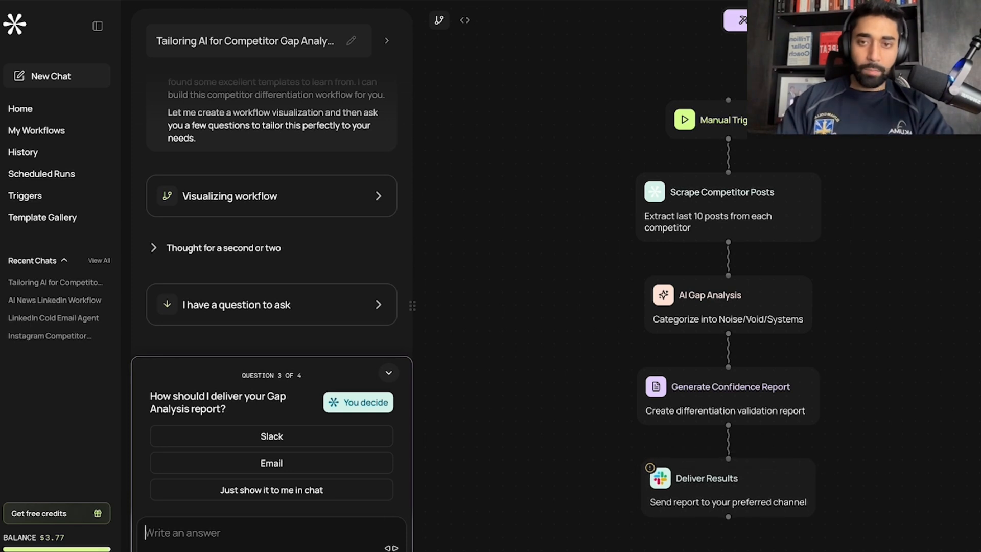
Choose Email delivery and a Weekly run for the Gap Analysis report, and pick the "Build first, test later" style.
click(356, 465)
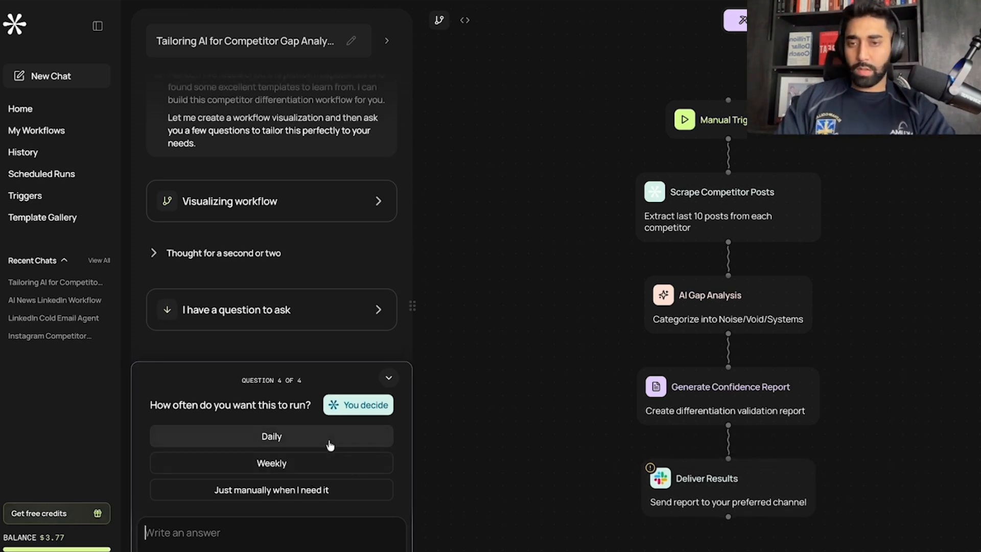
click(325, 463)
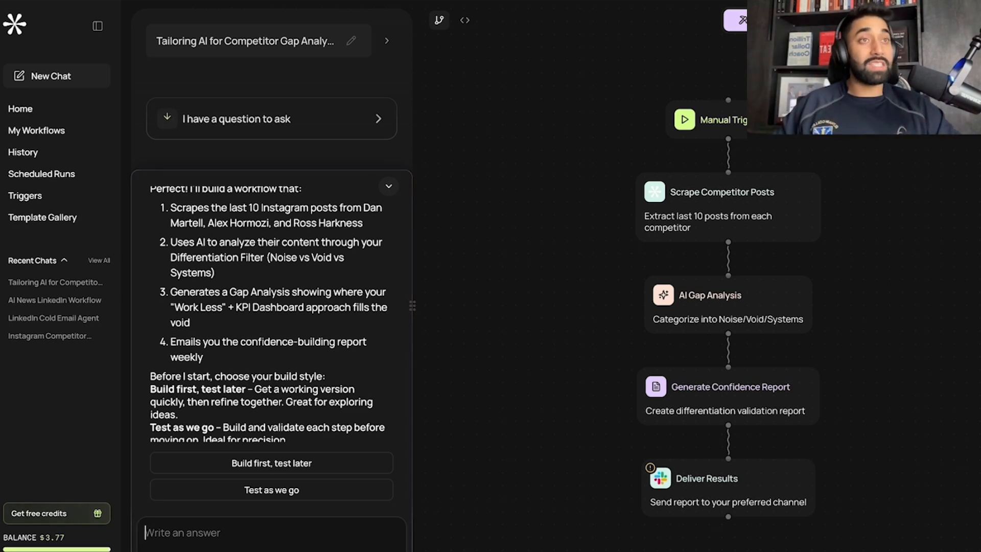
scroll(310, 409, down, 1)
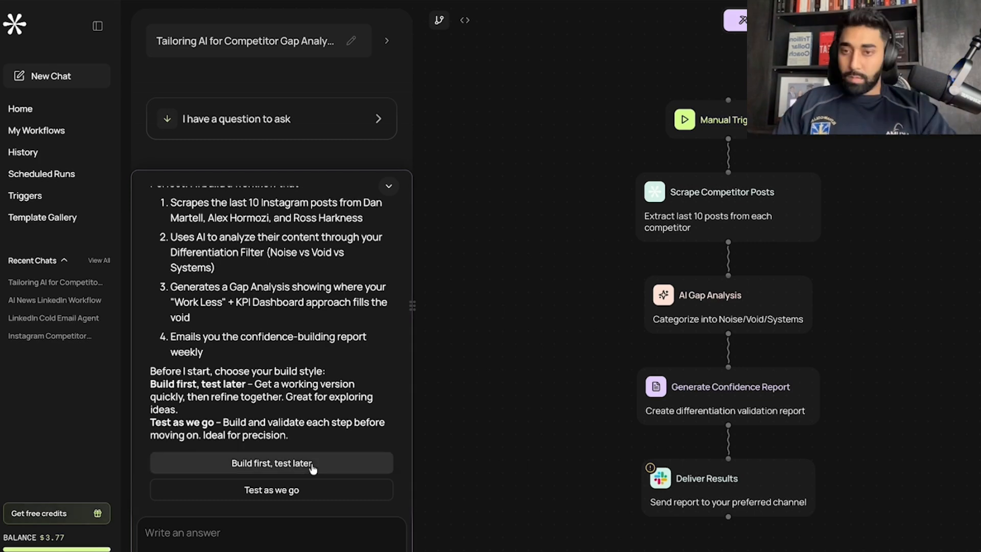
click(312, 468)
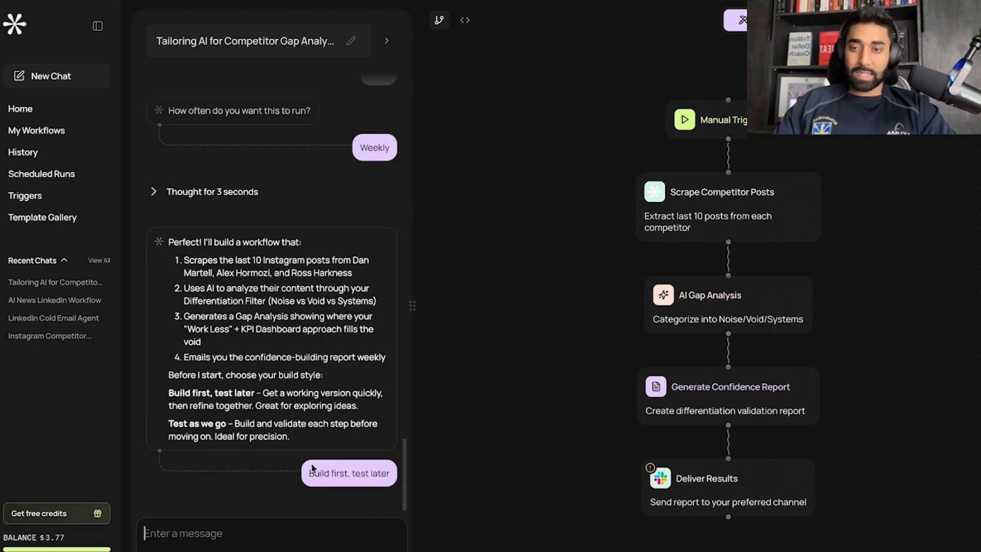
Expand the Thinking and Writing code entries in the build log to follow how the workflow is being coded.
scroll(263, 316, up, 1)
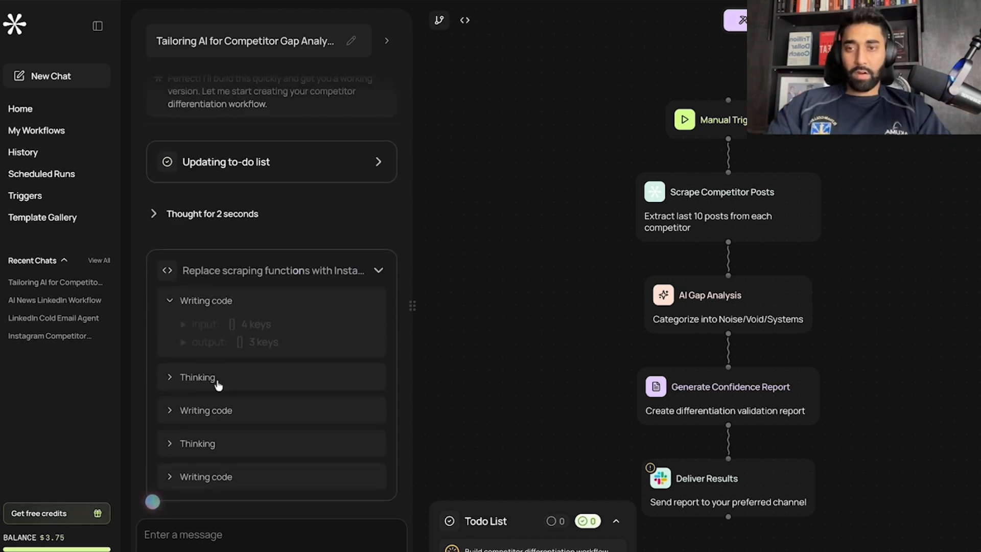
click(226, 404)
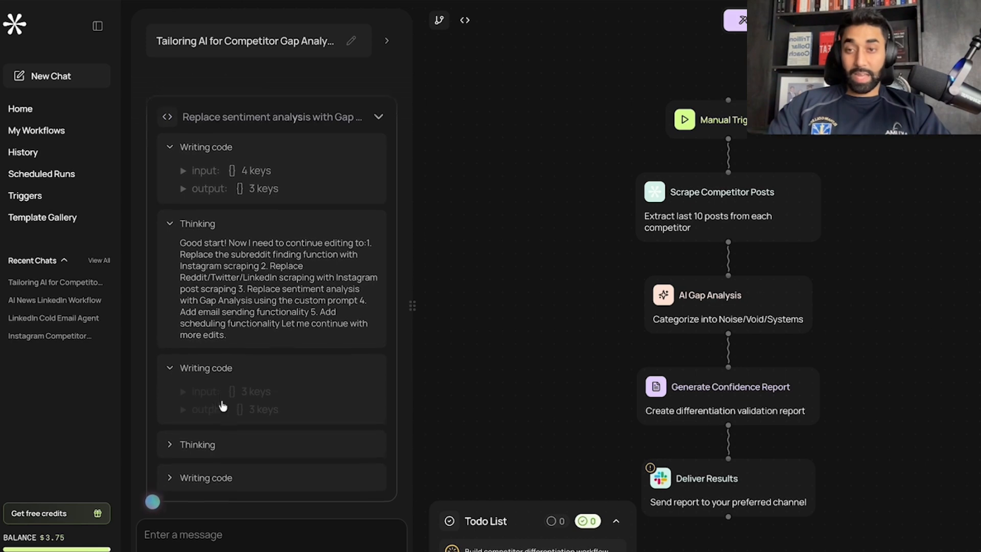
click(228, 441)
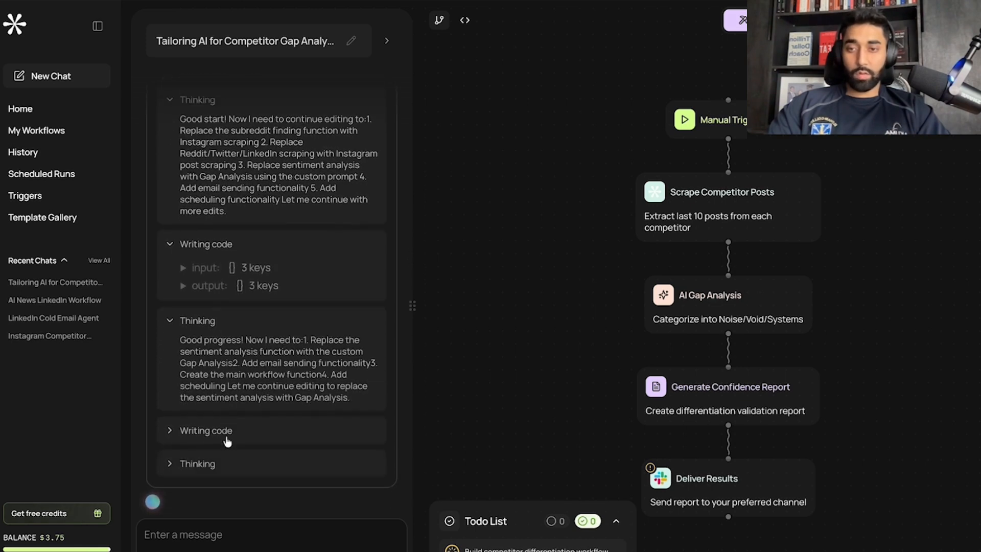
click(226, 431)
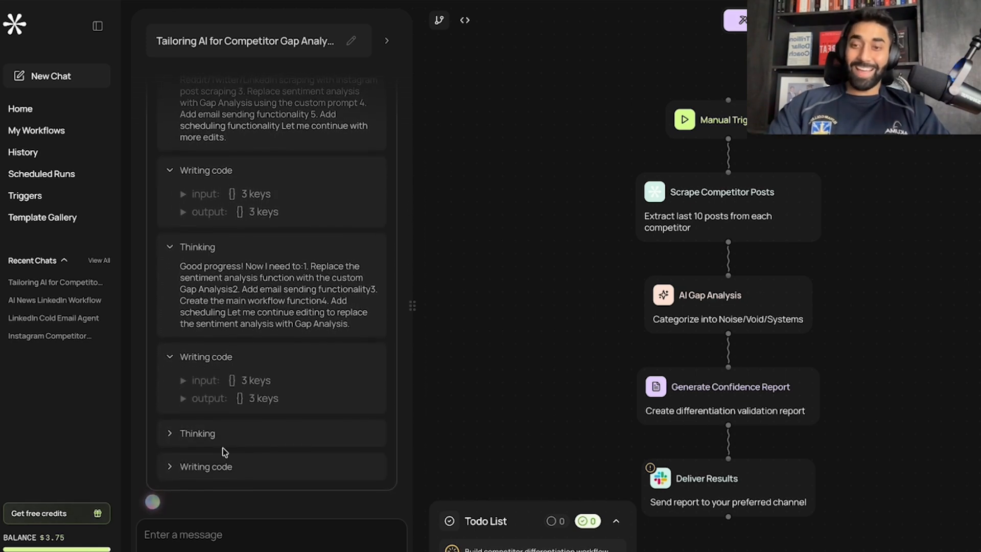
click(221, 437)
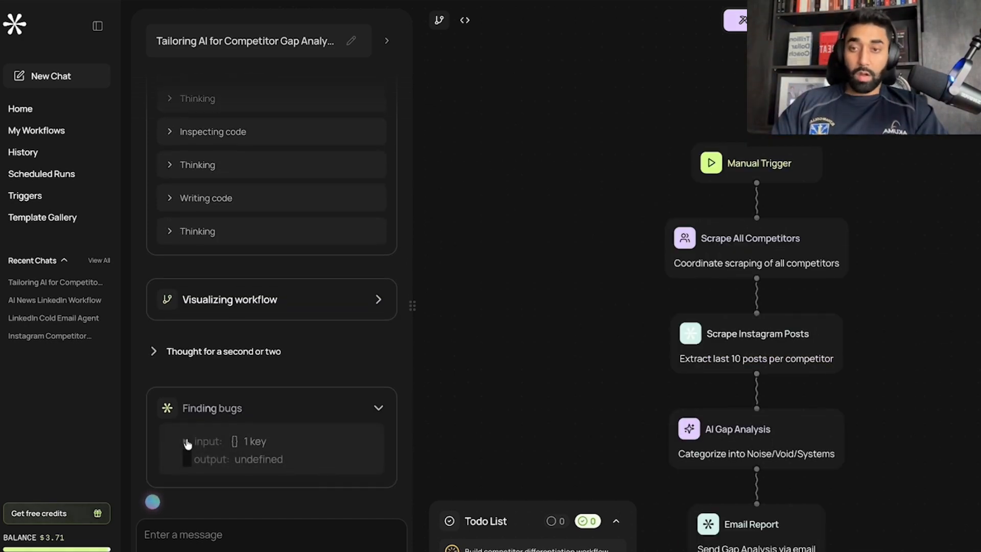
Look back through the chat answers and build log, and inspect the error-handling fix and Finding bugs entries.
scroll(184, 357, up, 7)
scroll(176, 296, up, 20)
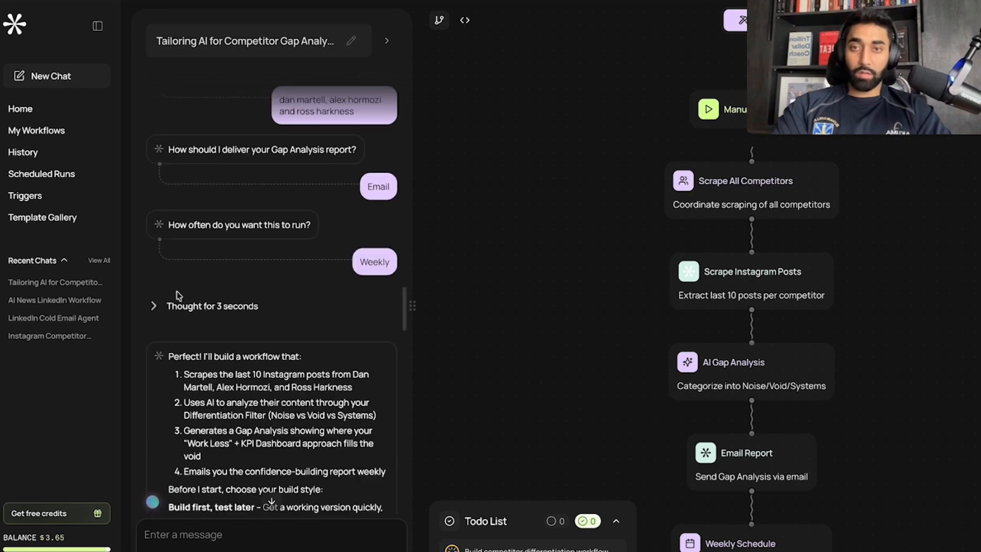
scroll(177, 296, down, 20)
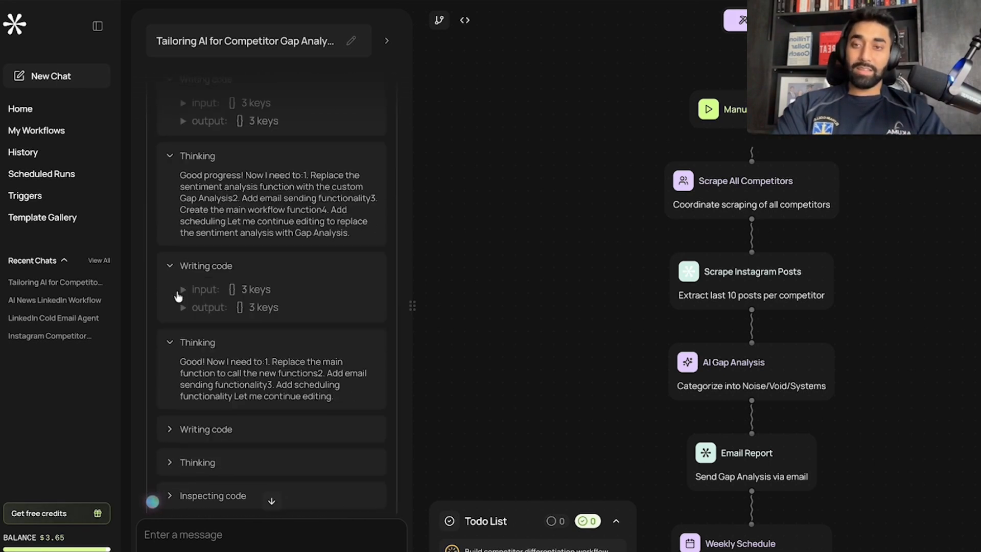
scroll(176, 295, down, 3)
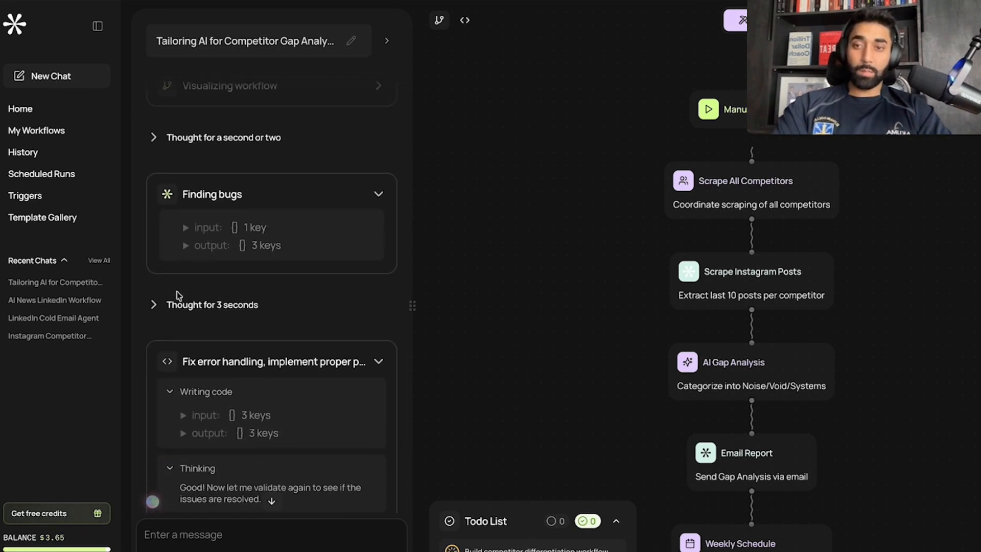
scroll(176, 291, down, 2)
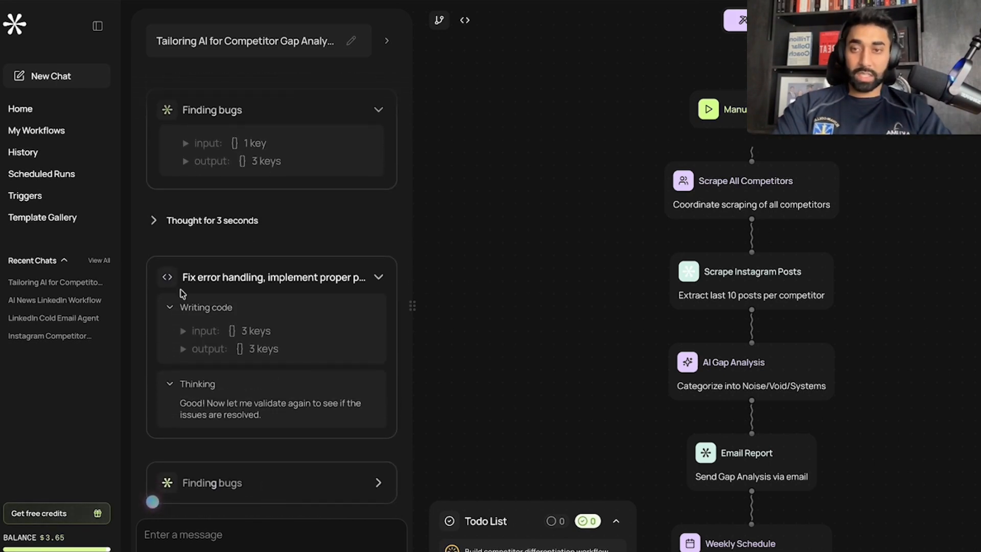
click(327, 288)
click(250, 473)
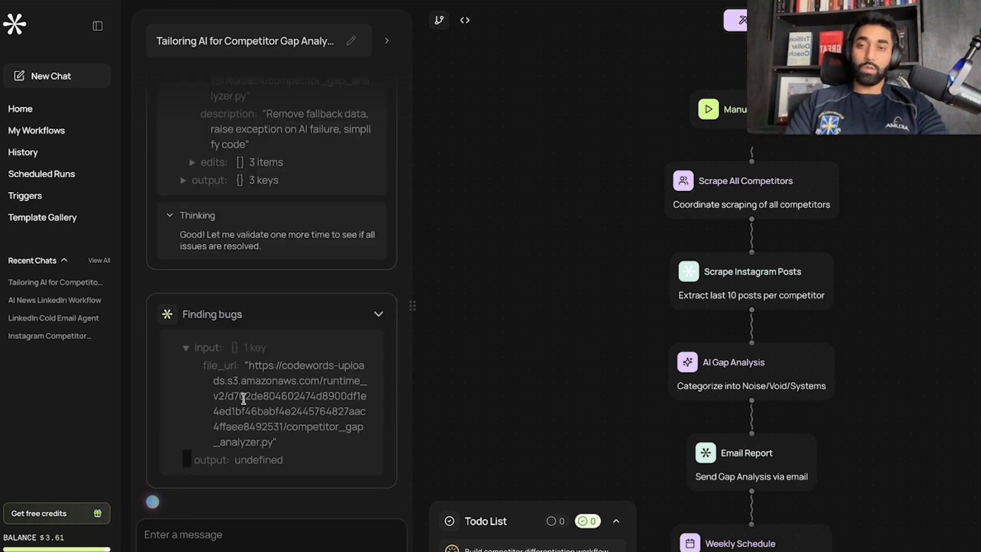
Examine the details of the "Remove fallback data" code edit and the Thinking note about validating the fixes.
scroll(243, 399, up, 5)
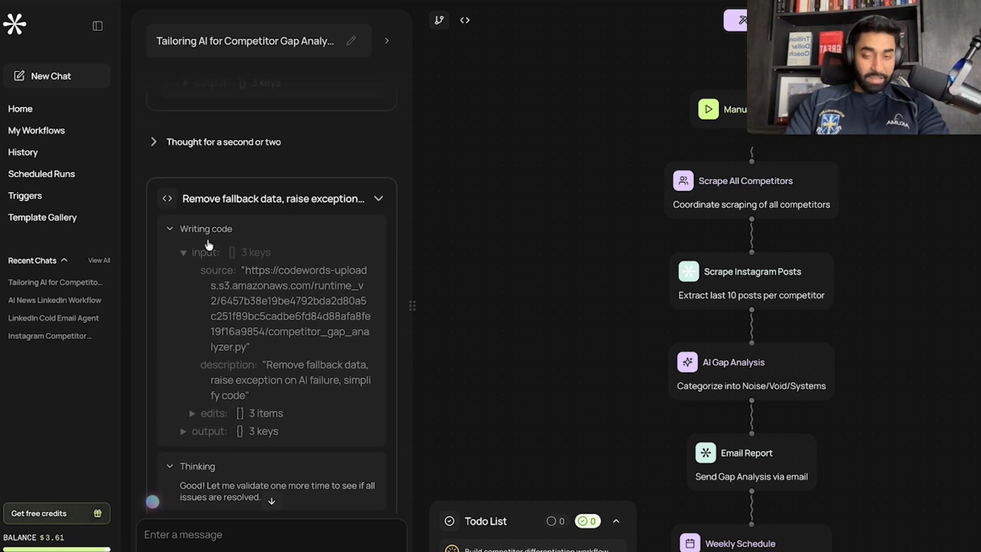
scroll(255, 377, down, 4)
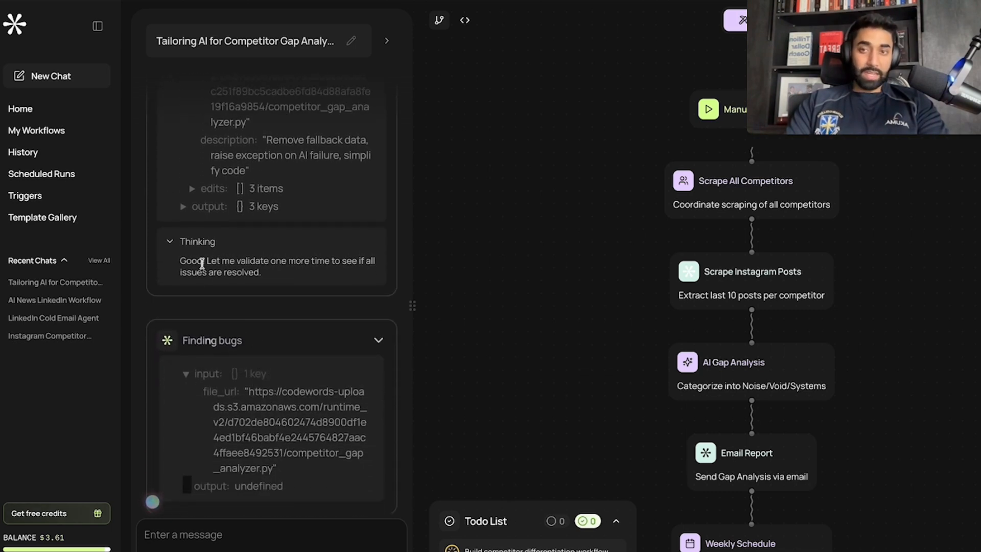
triple_click(202, 263)
click(202, 264)
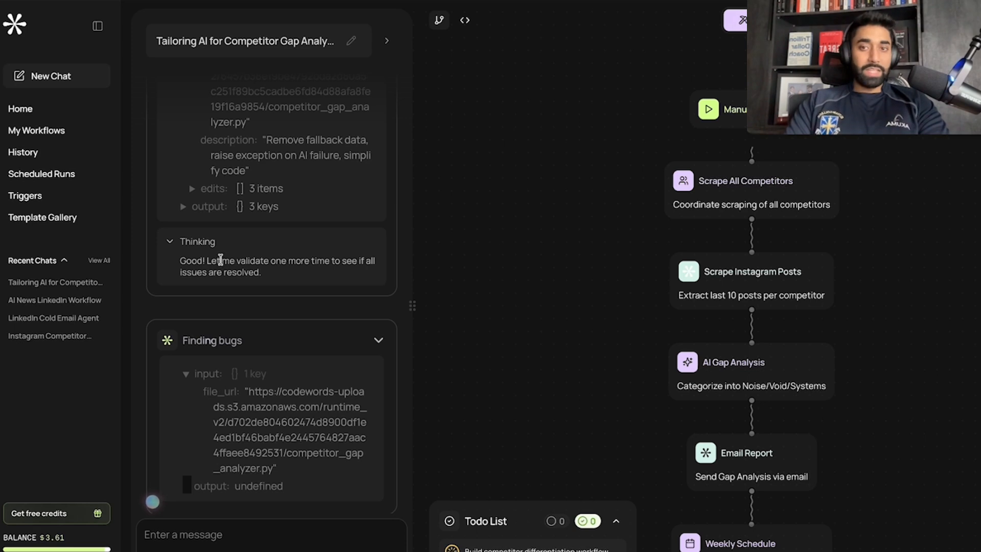
drag(221, 260, 273, 279)
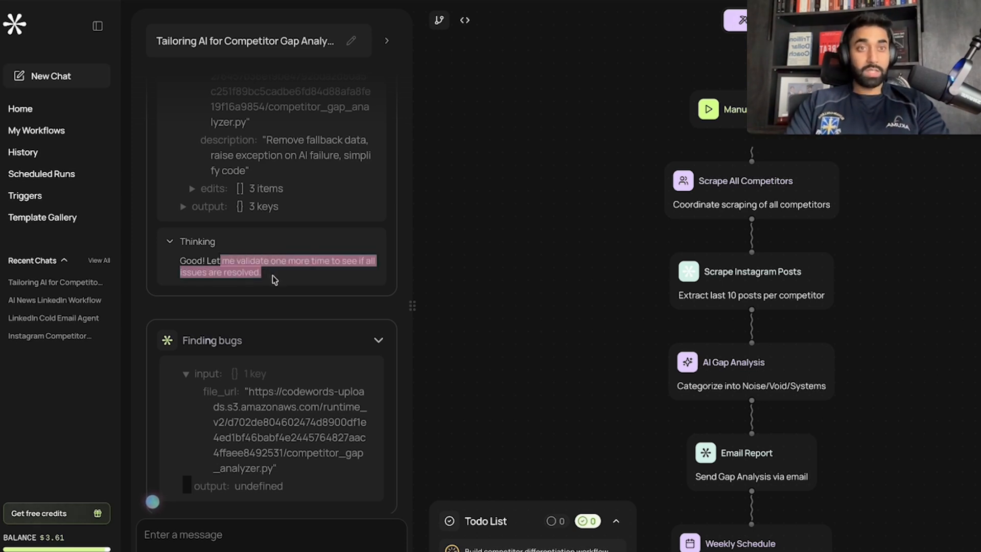
click(256, 269)
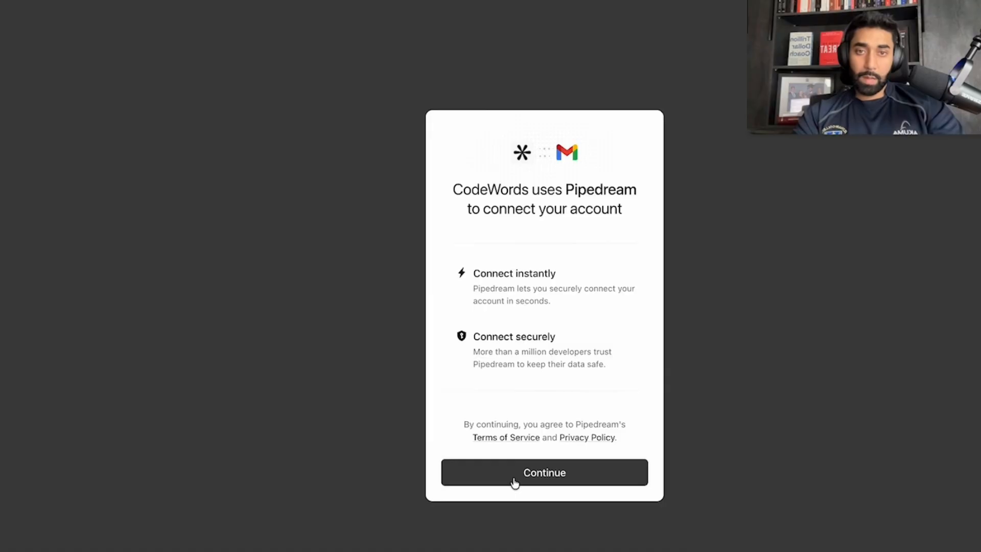
Connect the Google account to CodeWords through Pipedream, granting all of the listed Gmail permissions.
click(515, 482)
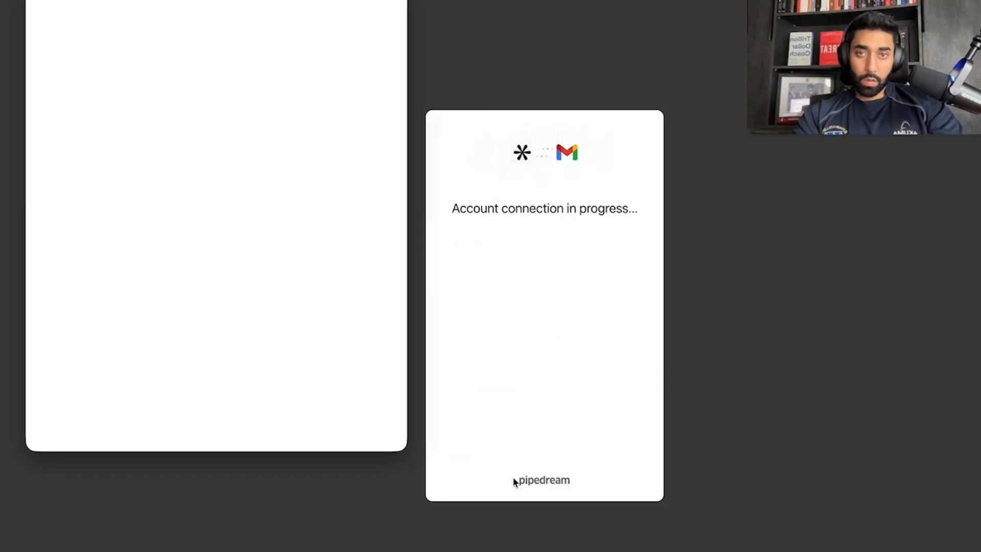
click(235, 215)
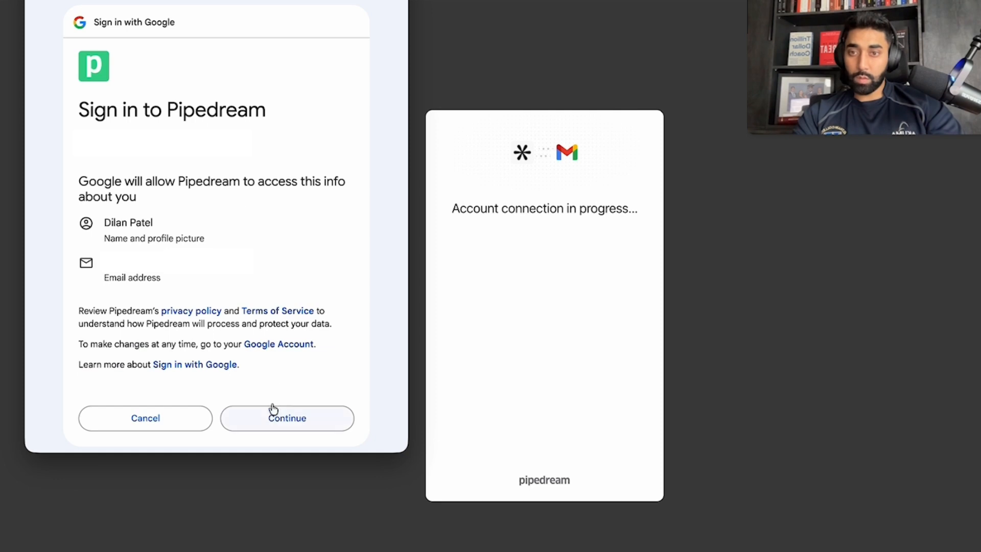
click(272, 409)
scroll(101, 156, down, 3)
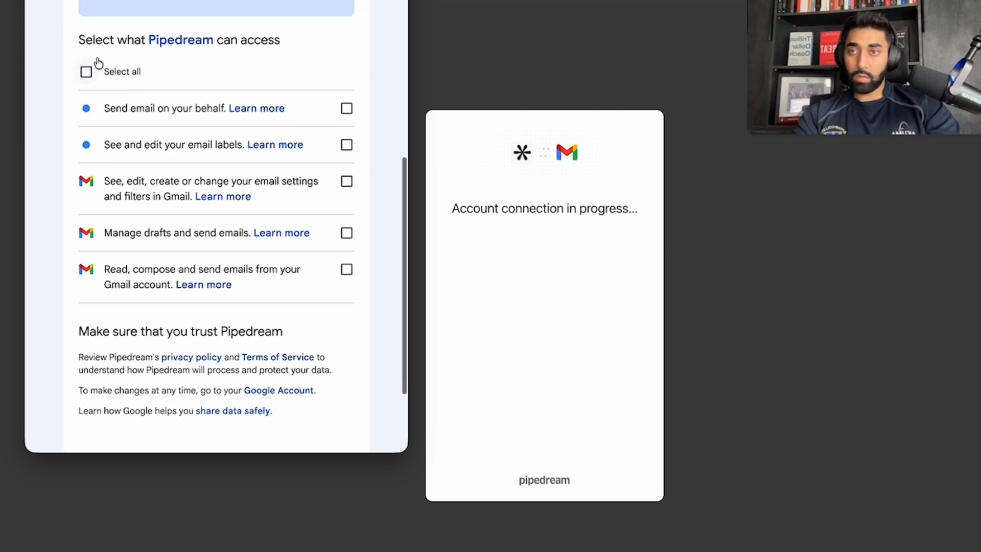
click(86, 72)
scroll(315, 353, down, 3)
click(314, 349)
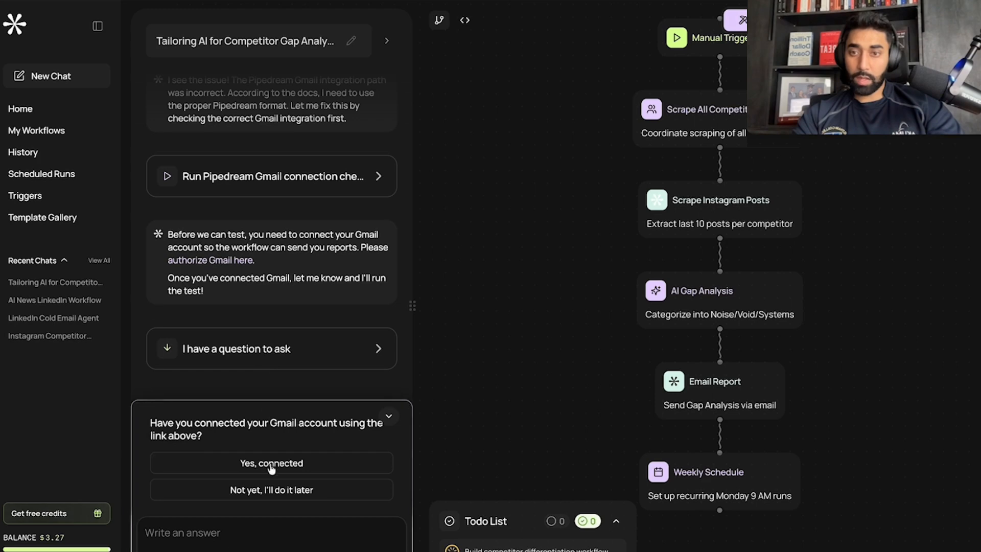
Answer the chat's question with "Yes, connected" to start the workflow test, and follow its run on the canvas.
click(271, 463)
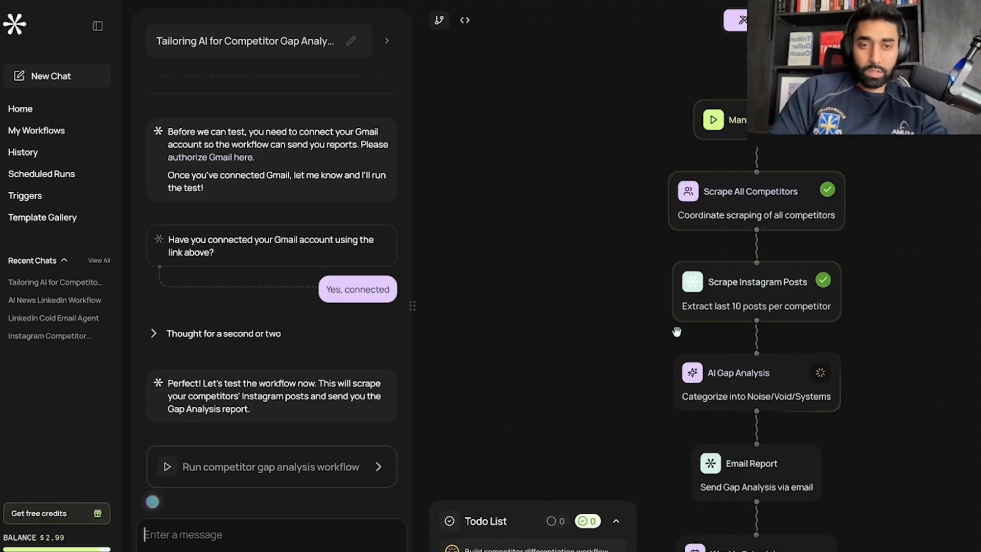
drag(635, 361, 560, 222)
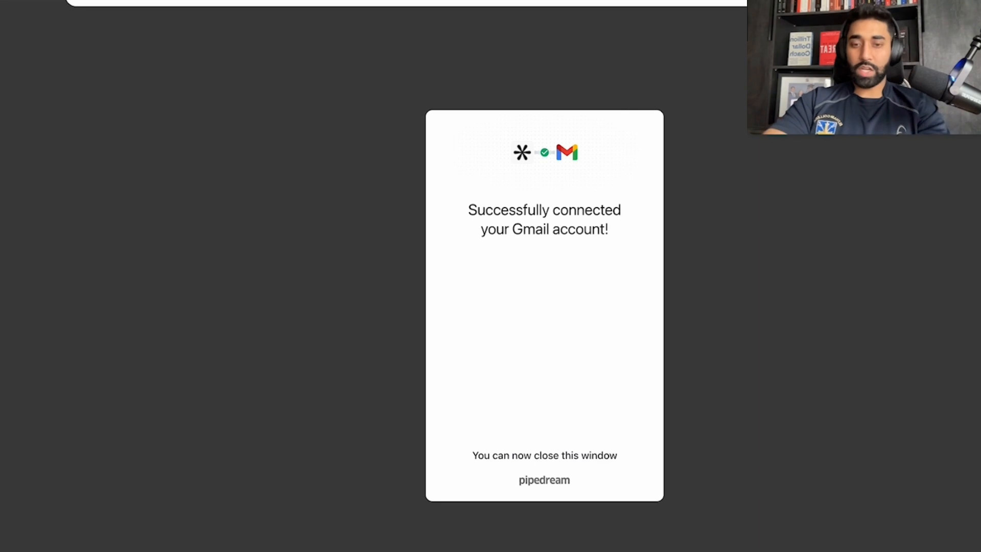
Switch to Gmail, open the "Your Weekly Competitor Gap Analysis" email and read through its report sections.
text(gmail)
key(Return)
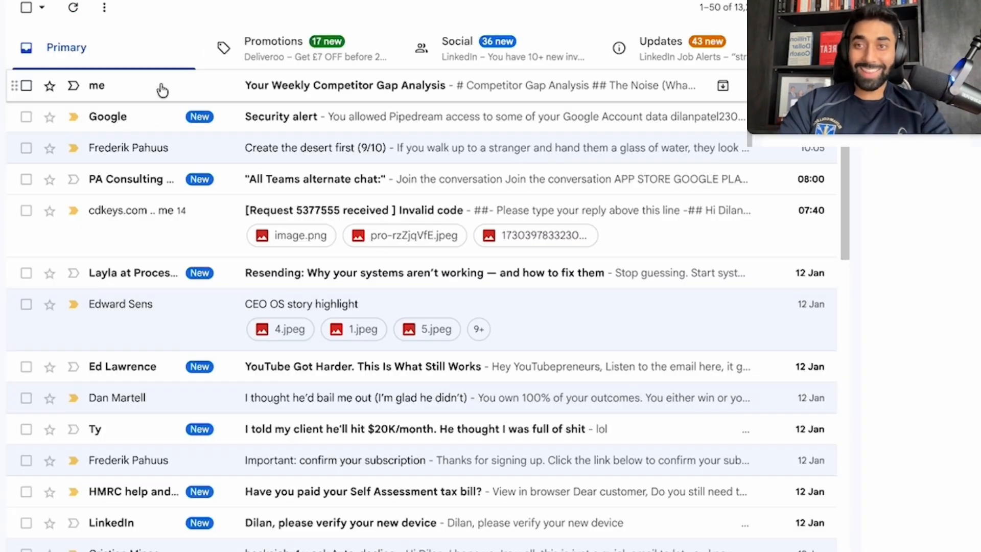
click(161, 91)
scroll(152, 236, down, 3)
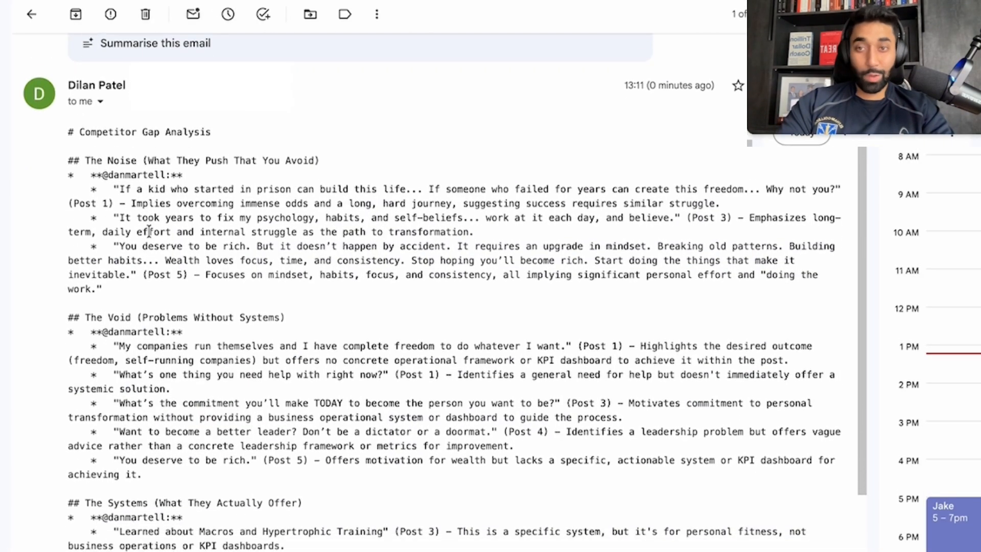
scroll(151, 237, down, 3)
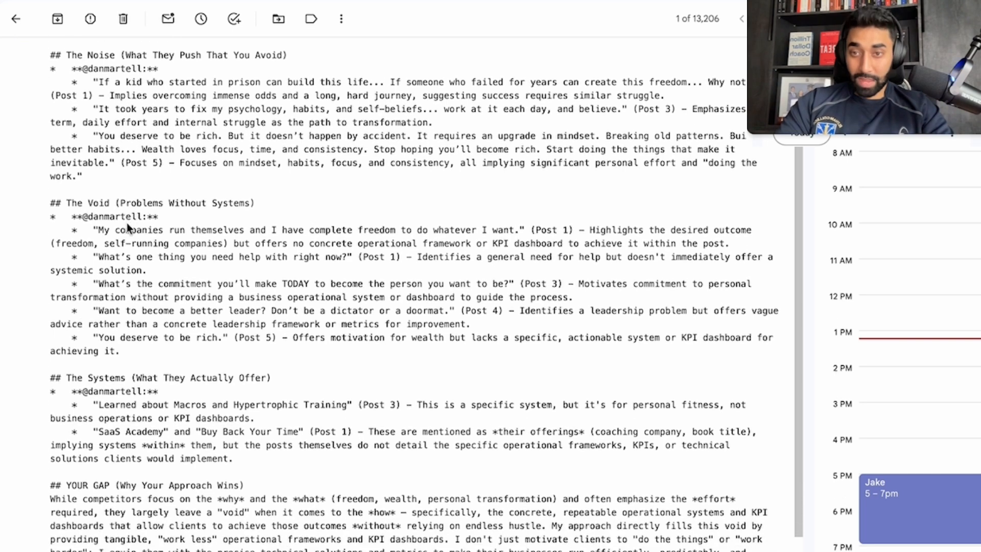
scroll(128, 228, down, 3)
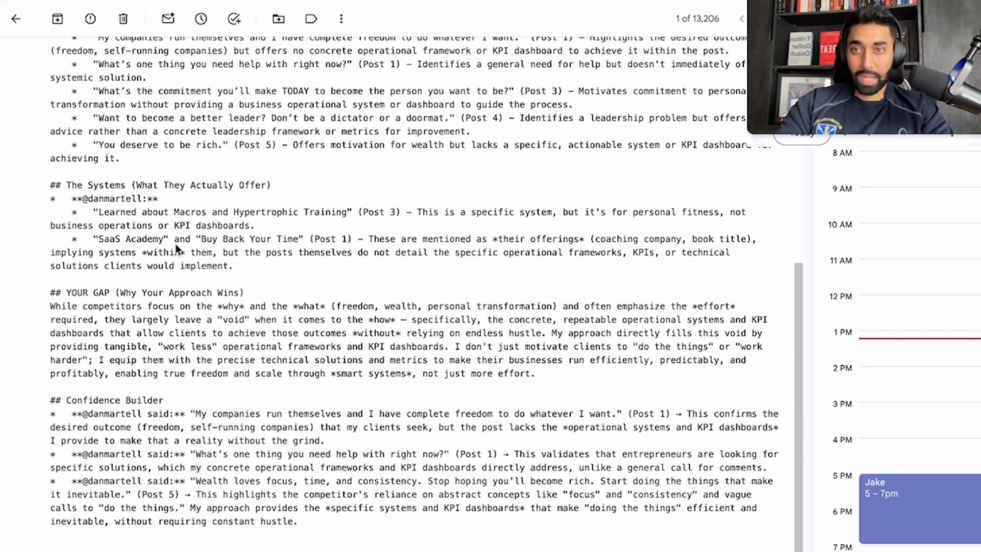
scroll(175, 244, up, 3)
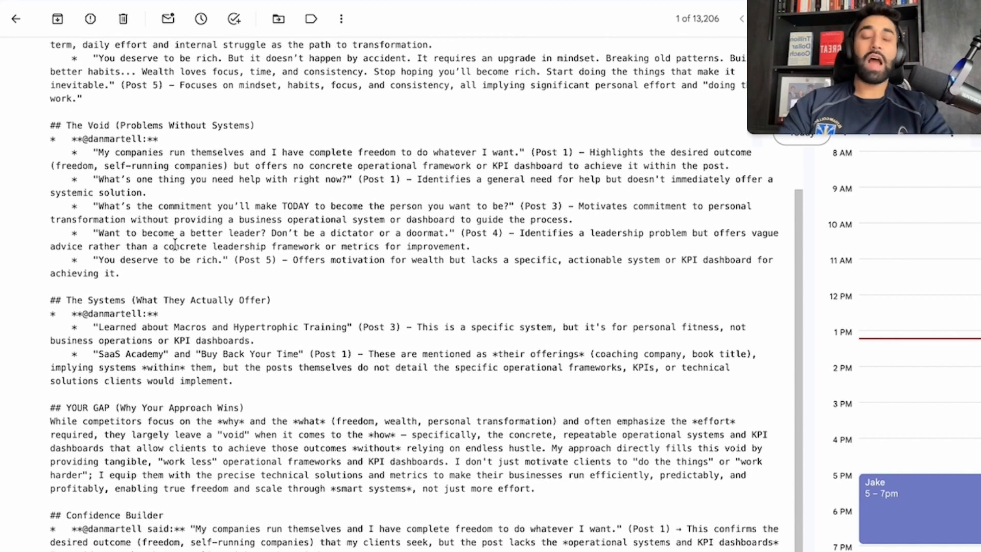